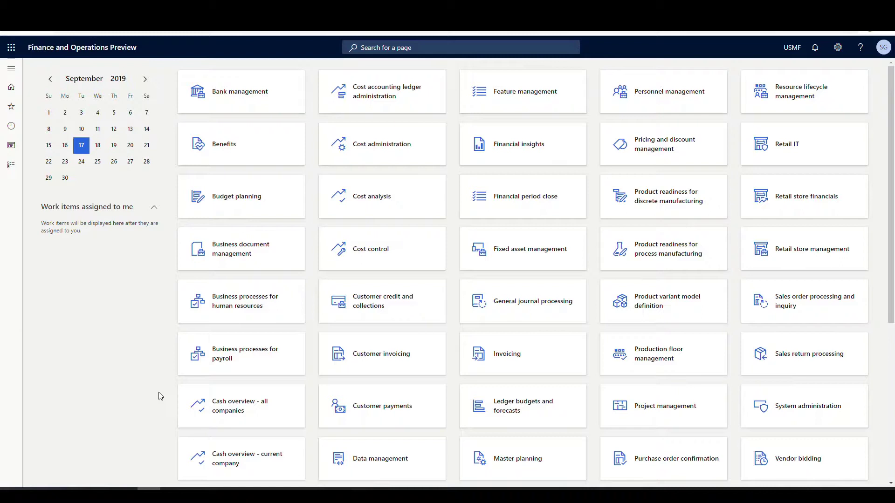
- Navigate to Warehouse management > Setup > Mobile device > Disposition codes
left_click(12, 73)
scroll(84, 349, "down", 10)
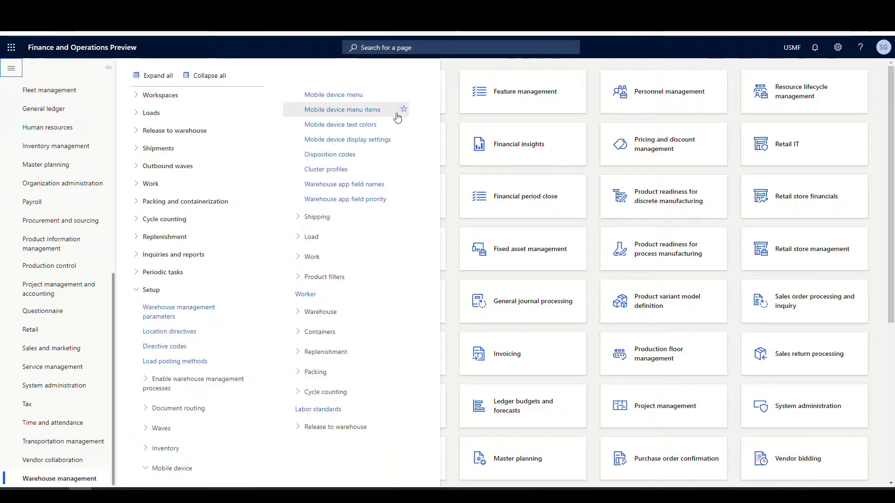
left_click(362, 157)
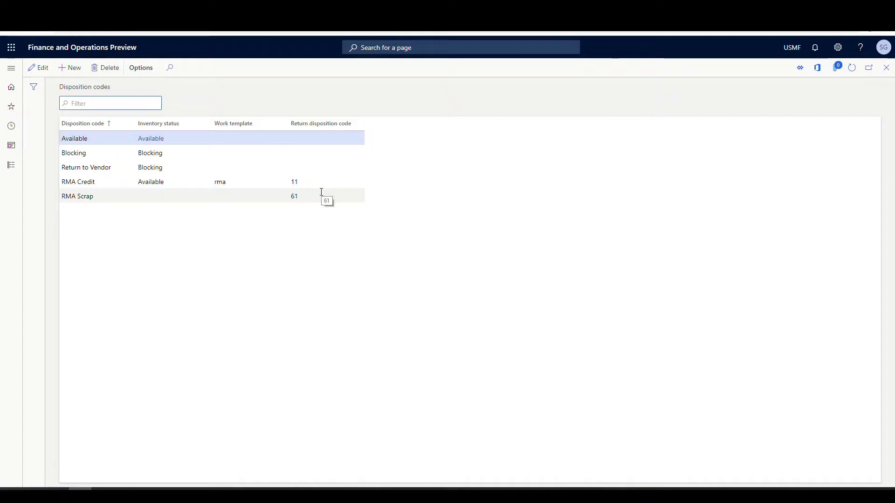
- Add a disposition code row named 'Receive' and set its inventory status to Blocking
left_click(70, 68)
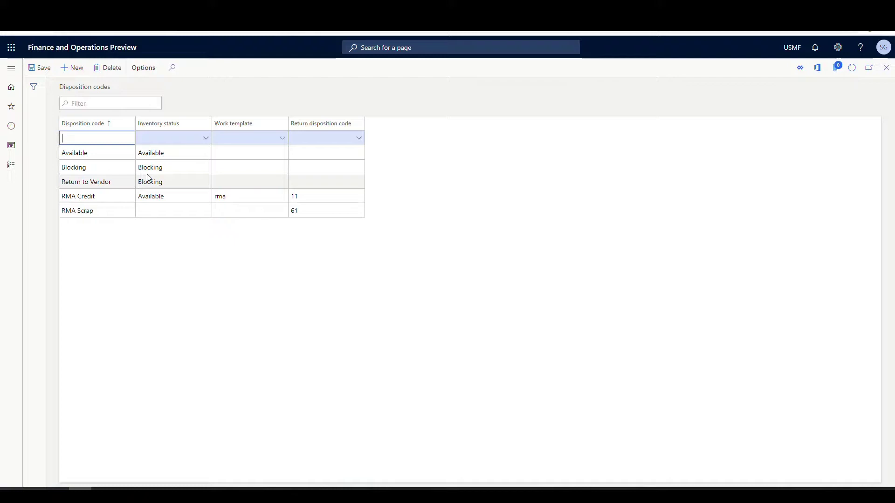
type("REC")
key("BackSpace")
key("BackSpace")
type("e")
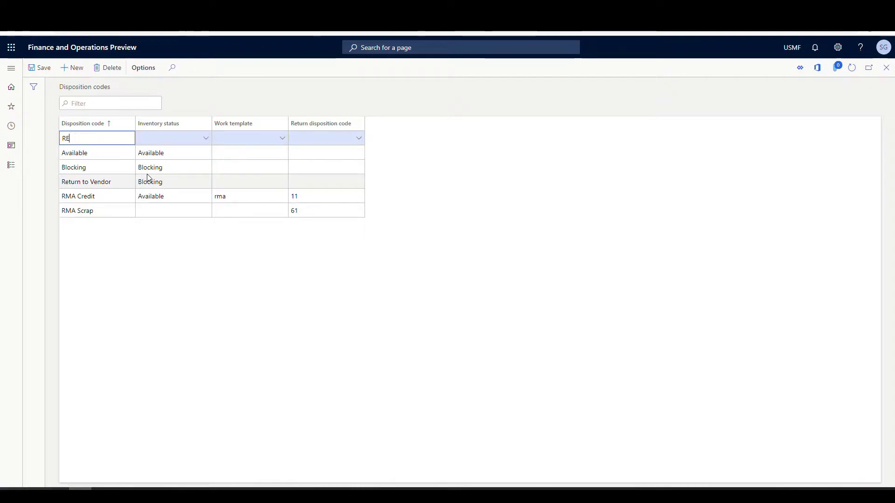
type("ceive")
key("Tab")
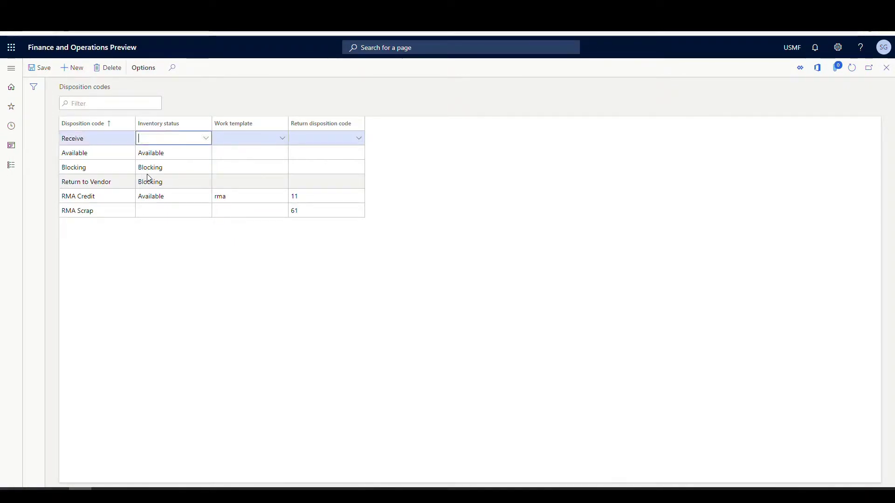
left_click(206, 139)
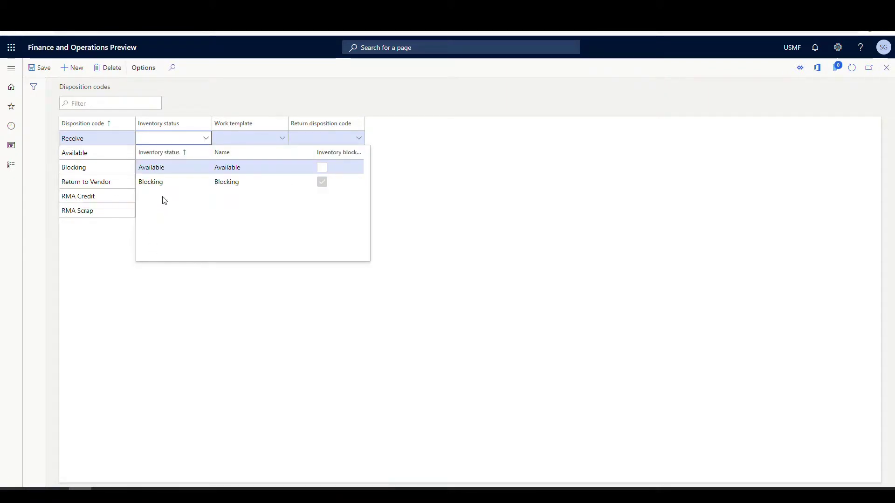
left_click(157, 182)
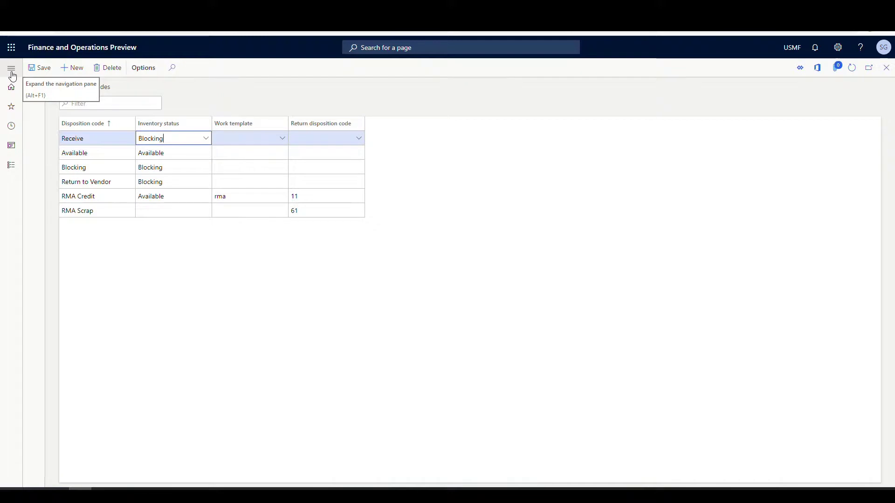
- Go to Mobile device menu items and select the Purchase Receive item
left_click(12, 74)
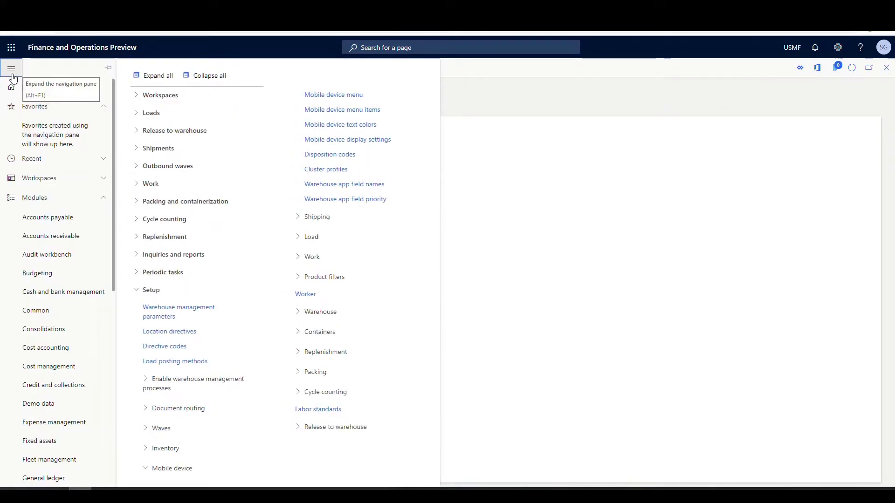
left_click(363, 112)
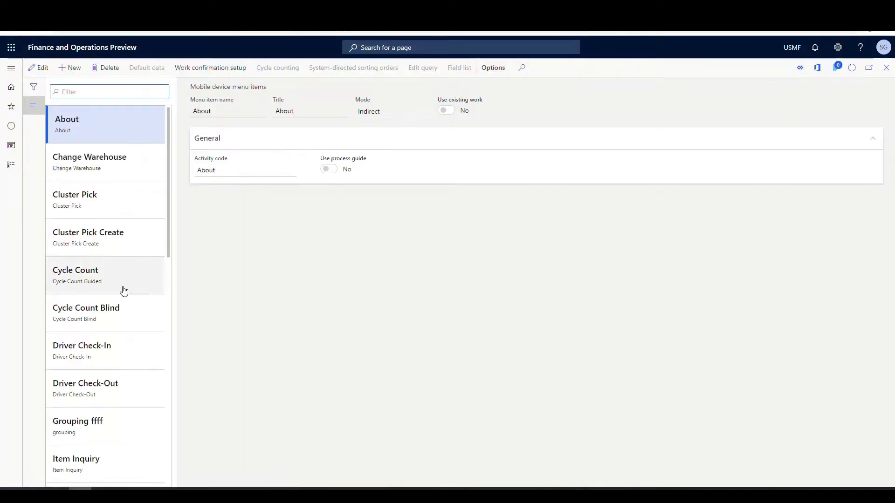
scroll(124, 291, "down", 15)
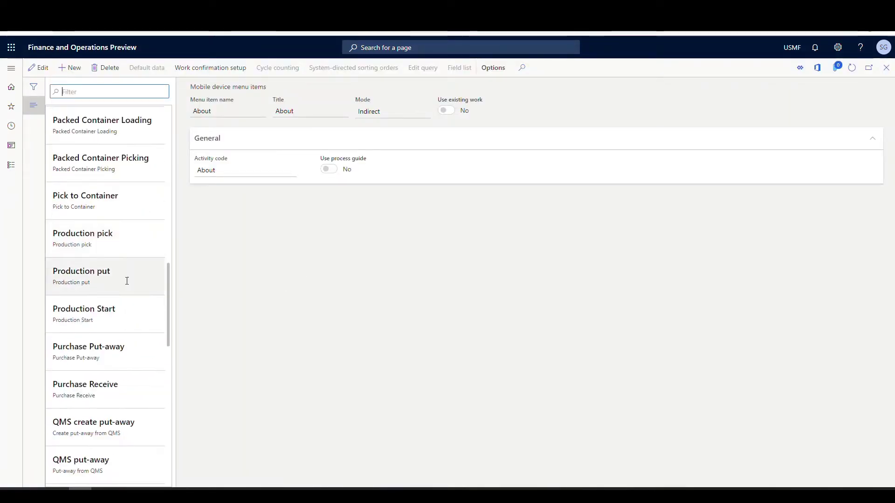
scroll(127, 281, "down", 2)
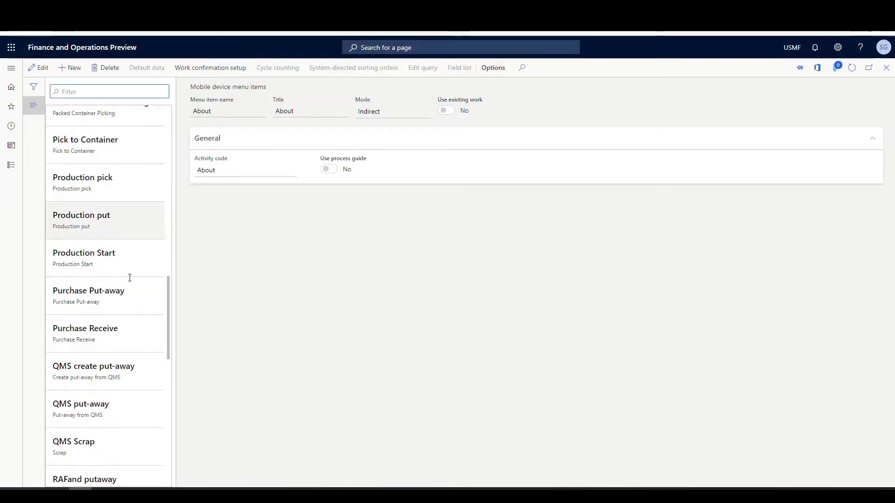
left_click(118, 341)
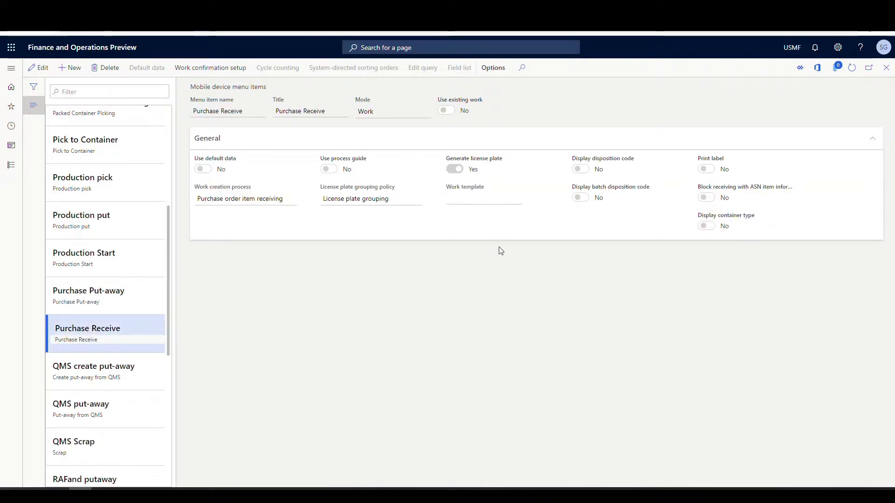
- Switch Display disposition code and Use default data to Yes for Purchase Receive
left_click(38, 68)
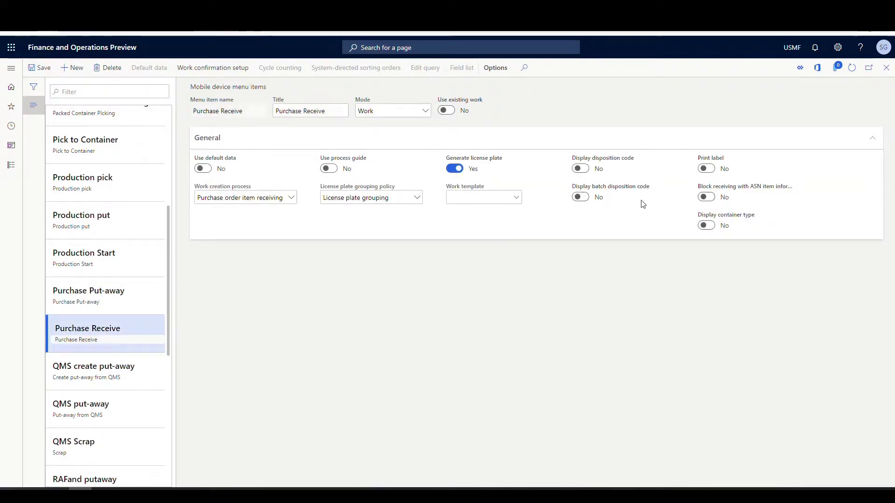
left_click(582, 169)
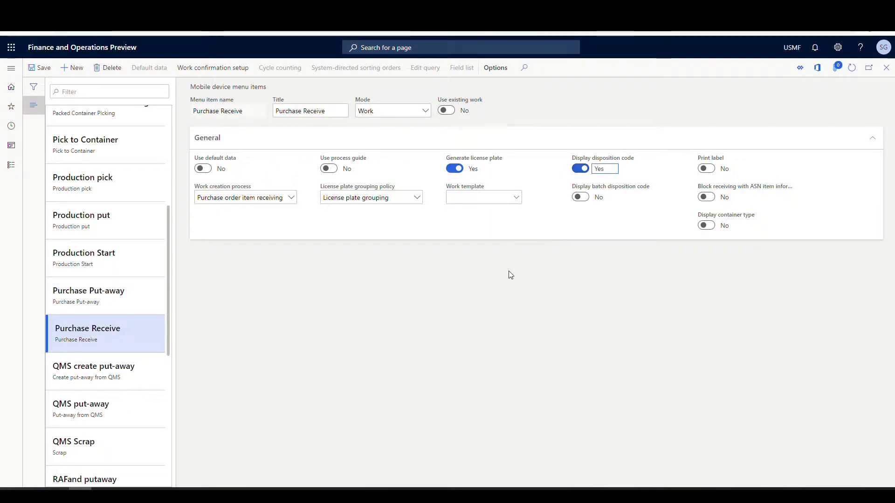
left_click(210, 171)
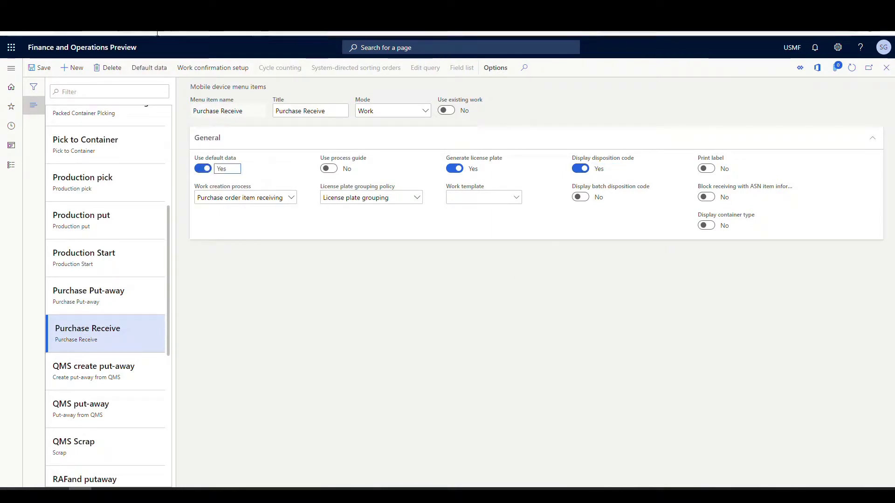
left_click(146, 69)
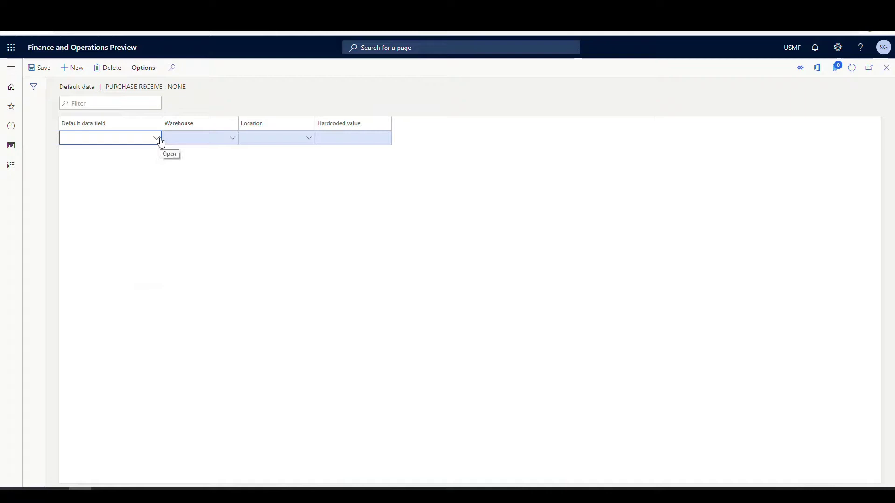
- Save a default data row: Disposition code field, warehouse 24, hardcoded value 'Receive'
left_click(158, 139)
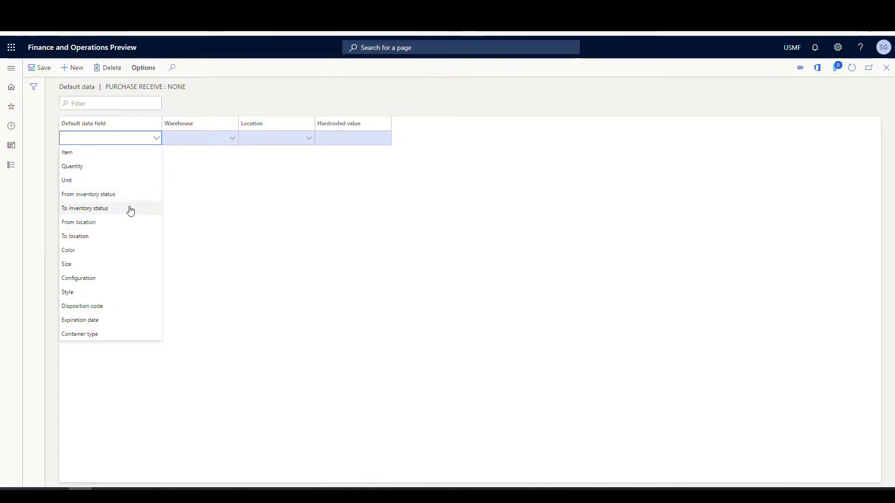
left_click(94, 308)
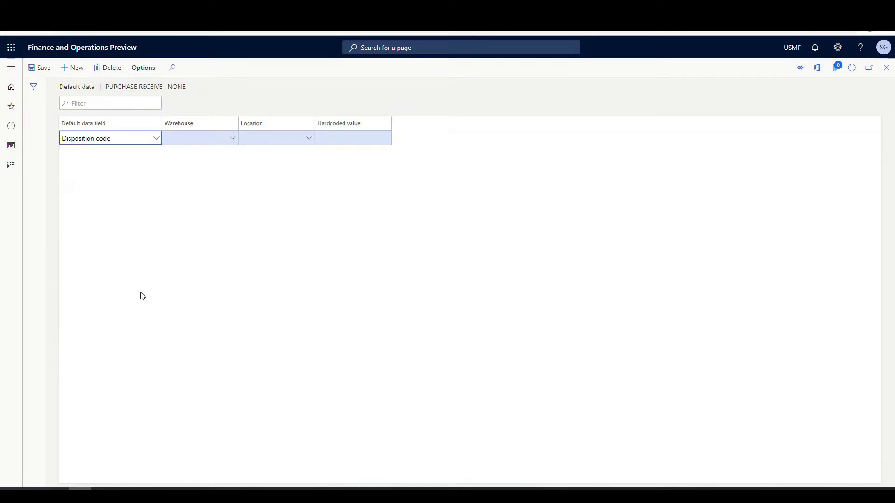
left_click(203, 144)
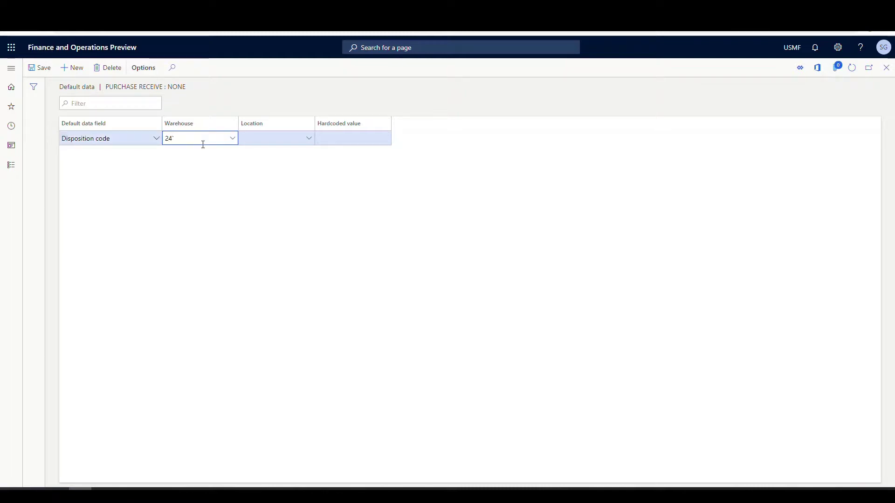
key("Tab")
key("Tab")
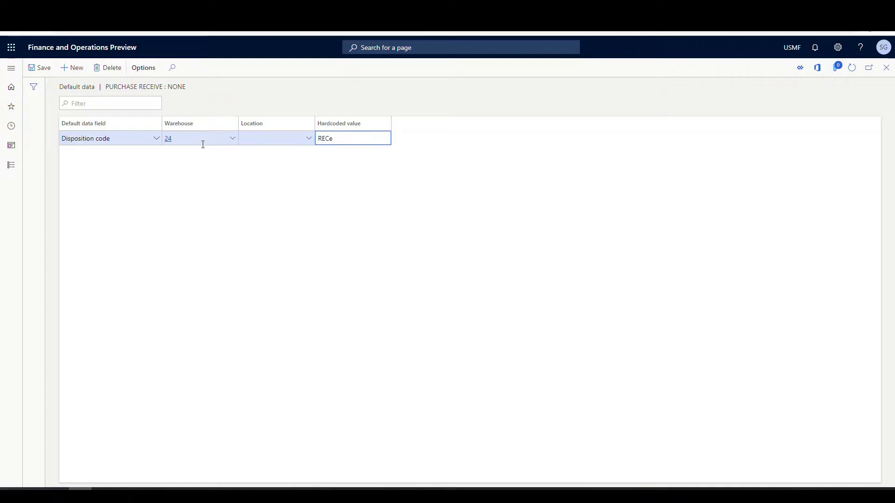
type("Receive")
key("Tab")
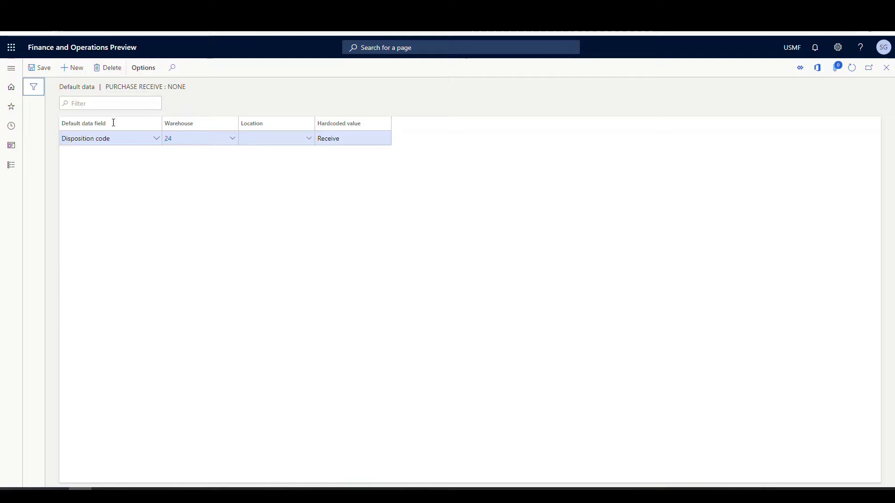
left_click(44, 68)
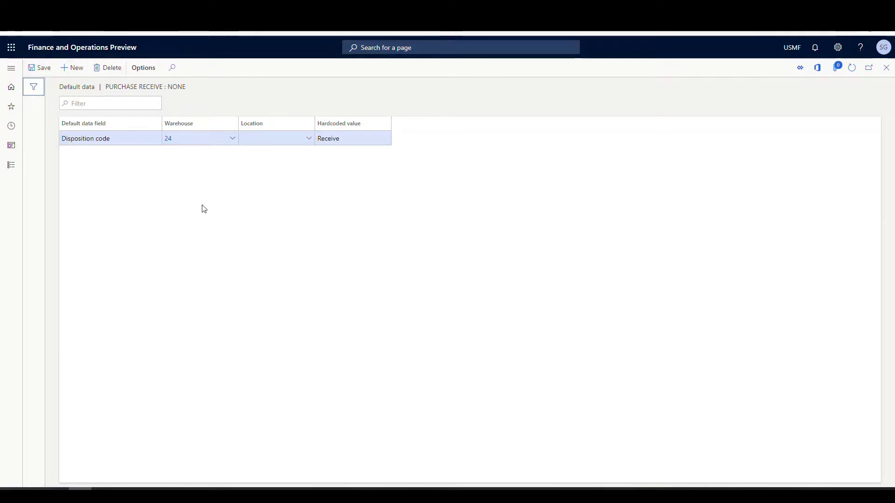
left_click(888, 68)
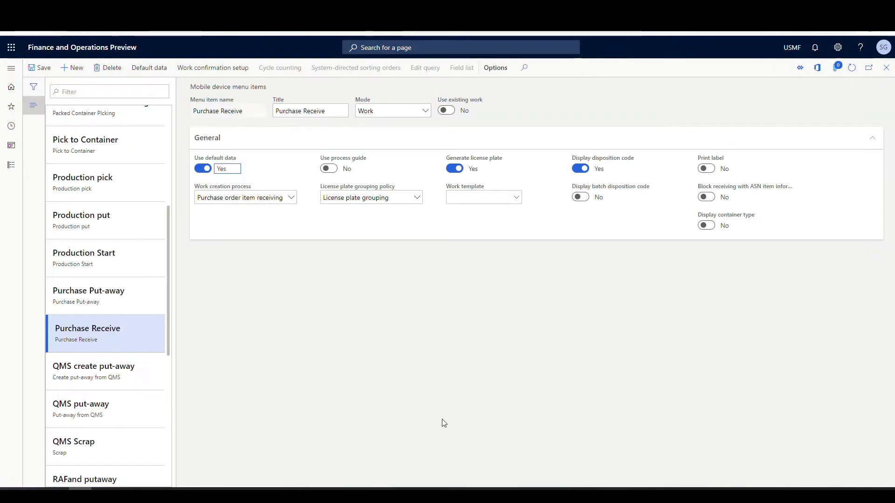
- Filter Location directives to Purchase orders and select the 24 PO Ret to Vendor directive
left_click(12, 75)
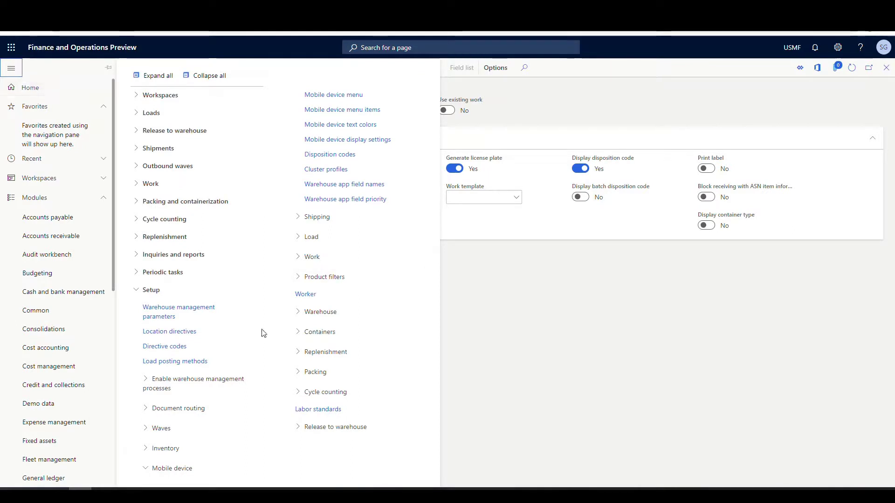
left_click(174, 333)
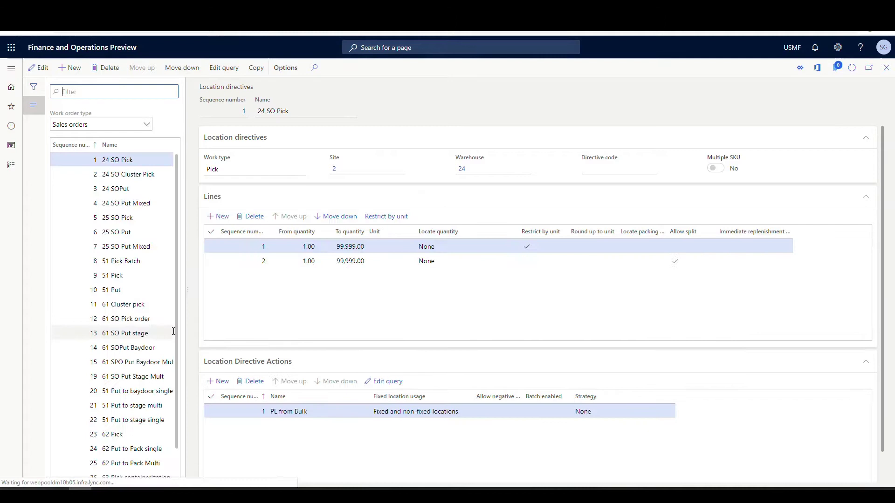
left_click(94, 124)
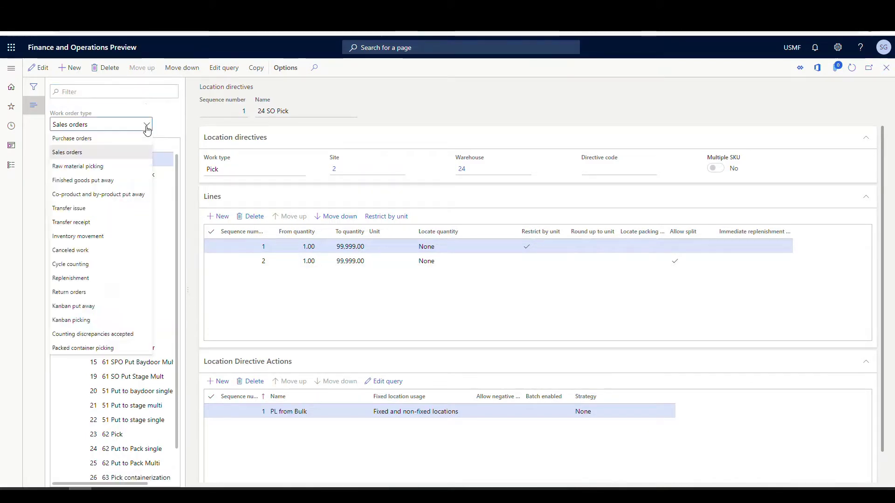
left_click(92, 139)
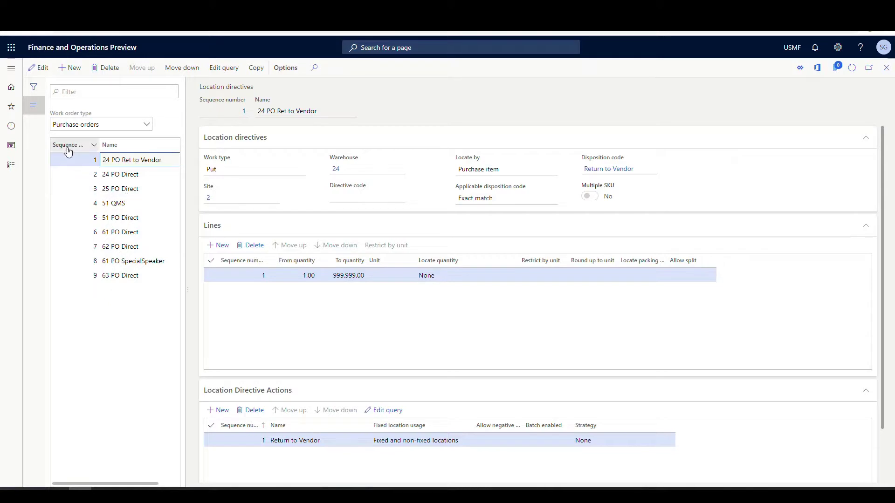
left_click(97, 162)
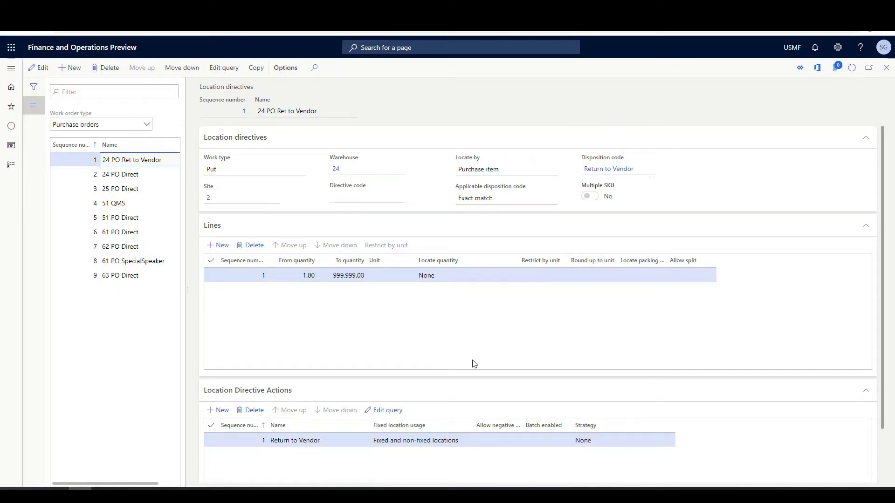
- Open the 24 PO Ret to Vendor directive's query to check its Return to Vendor locations
scroll(443, 326, "down", 2)
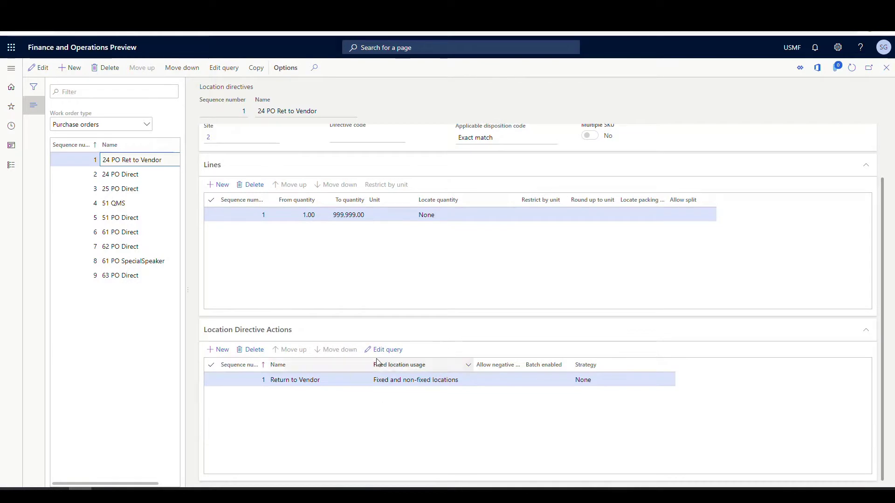
left_click(383, 349)
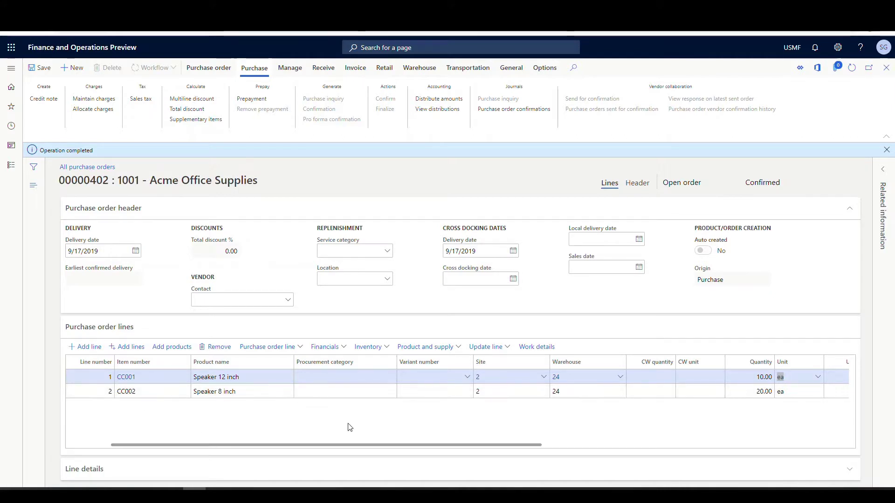
- Copy purchase order number 00000402 from the purchase order page
left_click(111, 182)
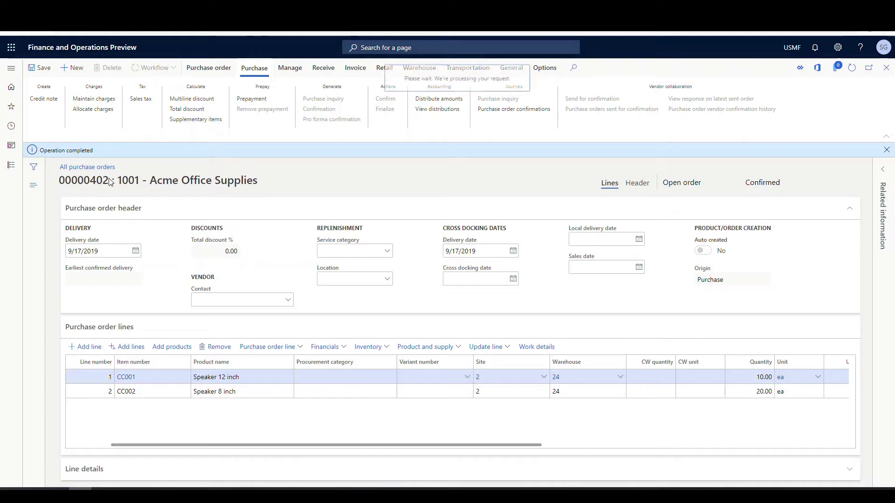
double_click(108, 181)
key("ctrl+c")
right_click(108, 181)
left_click(84, 191)
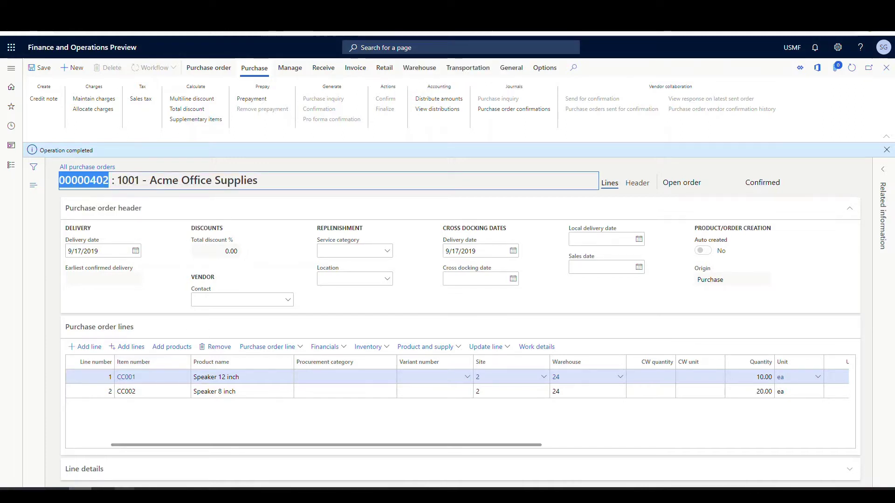
- Sign in to the Warehousing app with the worker's user ID and password
left_click(397, 246)
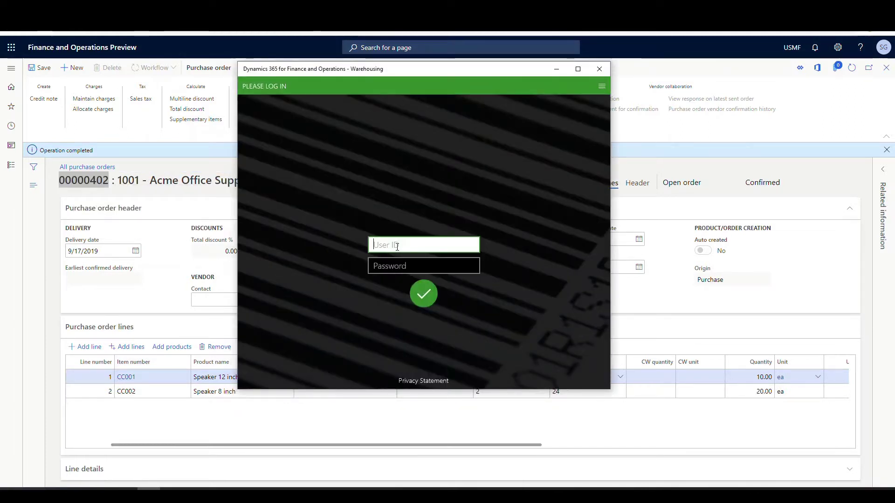
key("Tab")
type("123456")
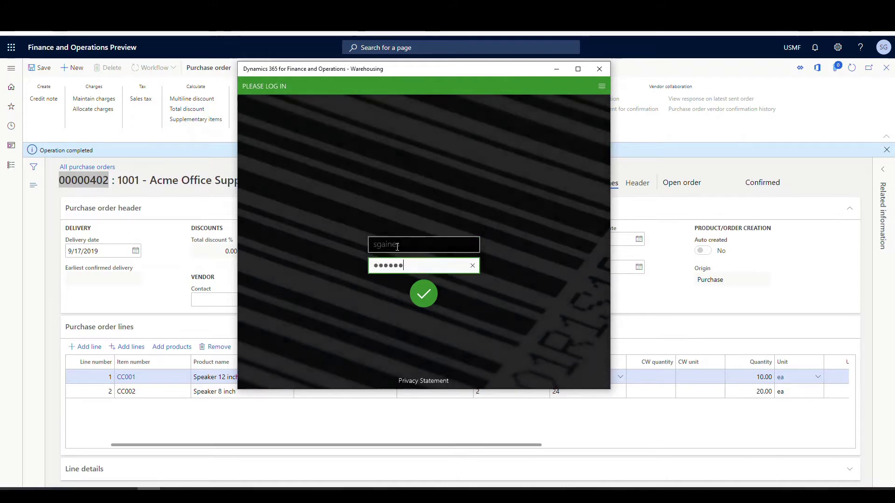
key("Return")
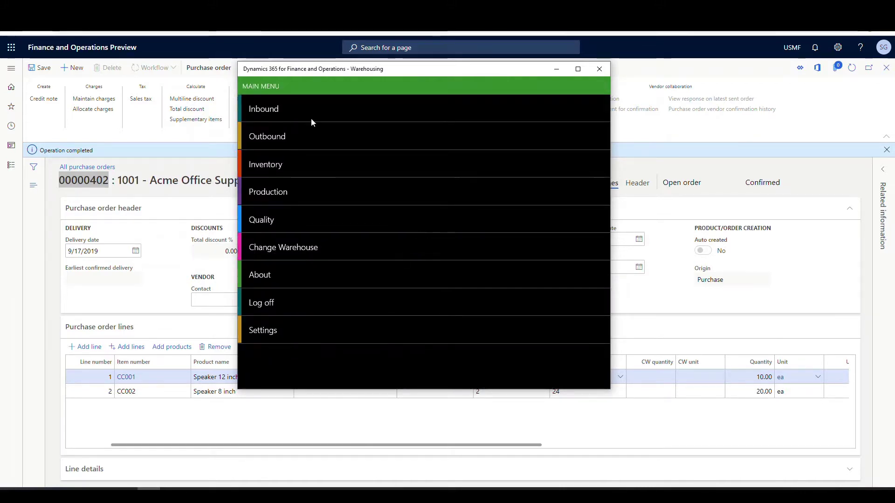
- Start Inbound > Purchase Receive and enter PO 00000402 and item CC001
left_click(267, 106)
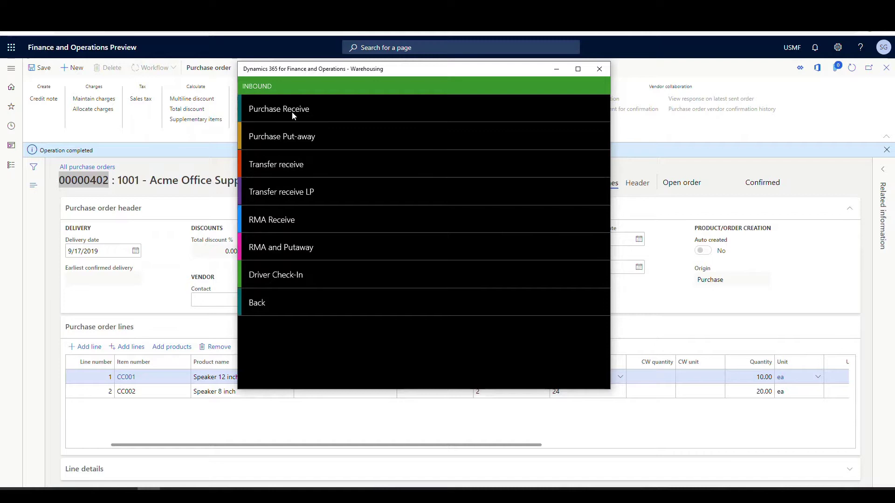
left_click(292, 112)
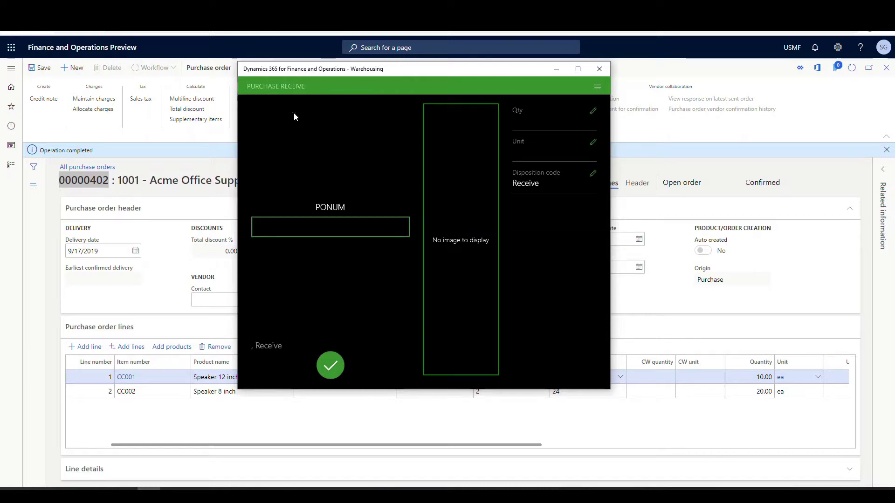
left_click(325, 234)
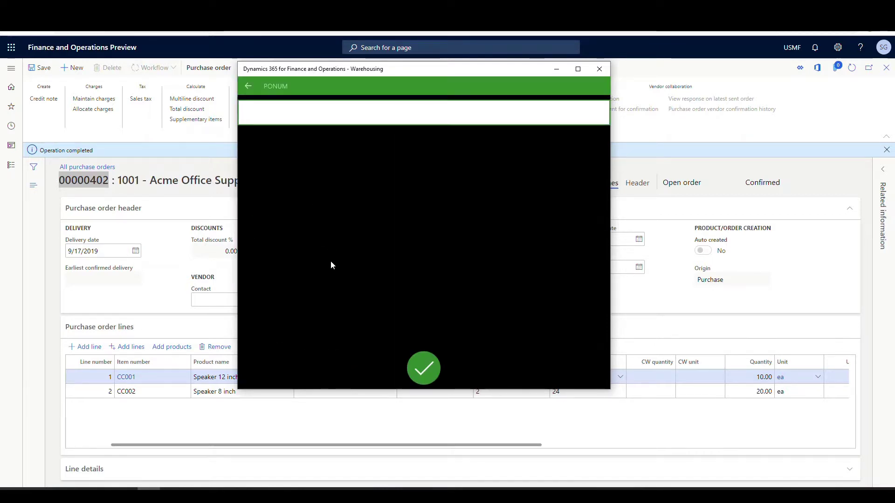
key("ctrl+v")
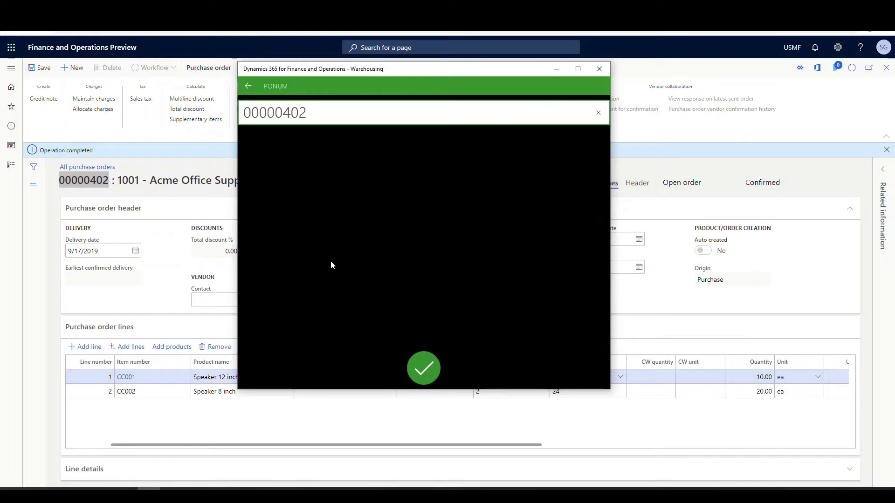
left_click(424, 368)
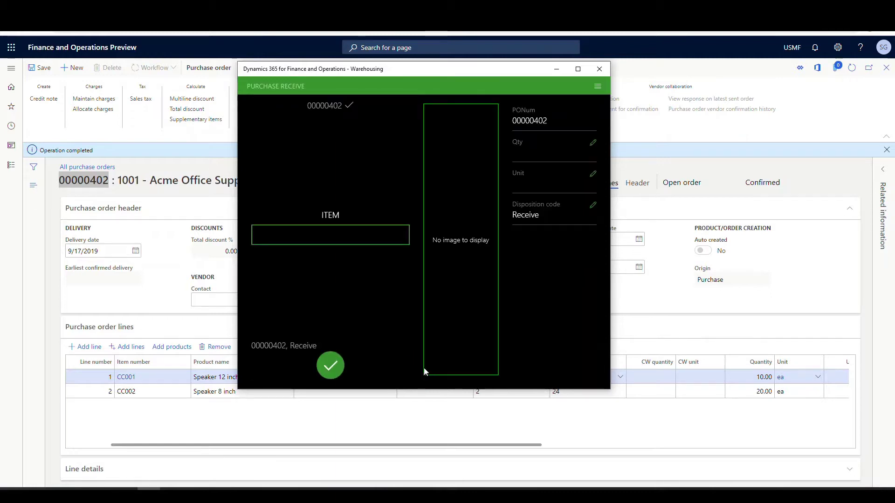
left_click(332, 243)
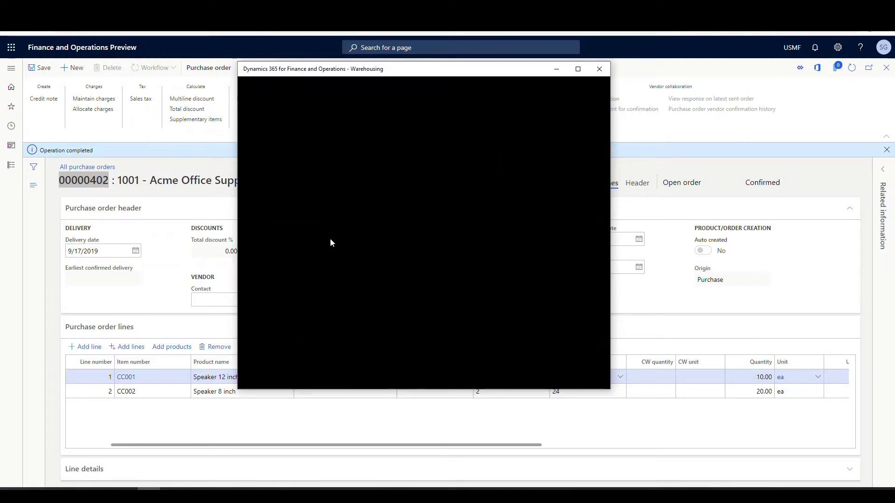
type("CC")
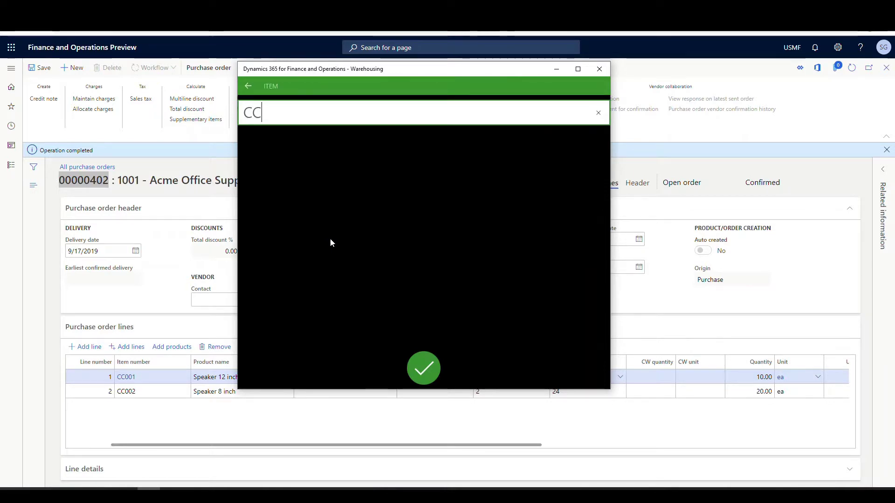
type("001")
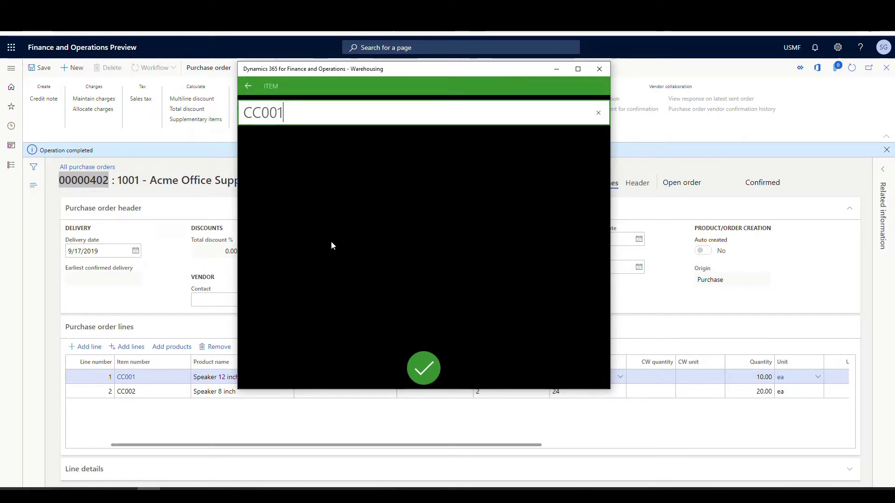
left_click(420, 364)
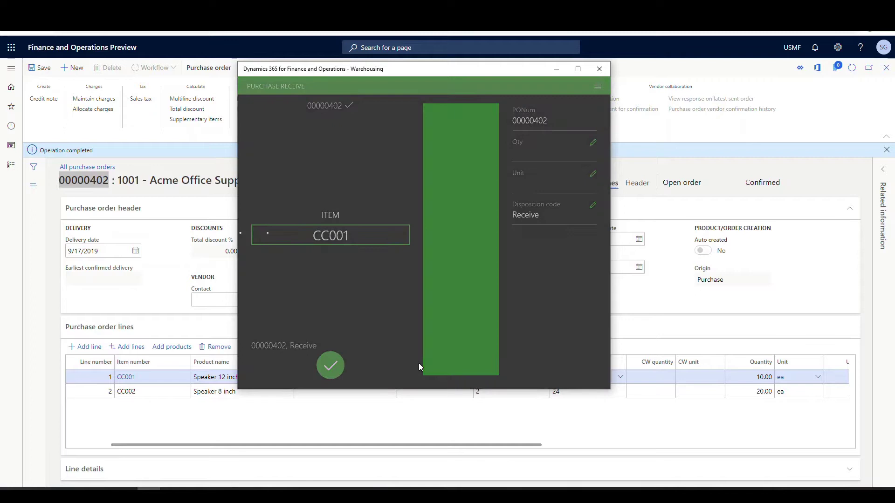
- Keep disposition code Receive, enter quantity 10, and complete the receipt
left_click(260, 251)
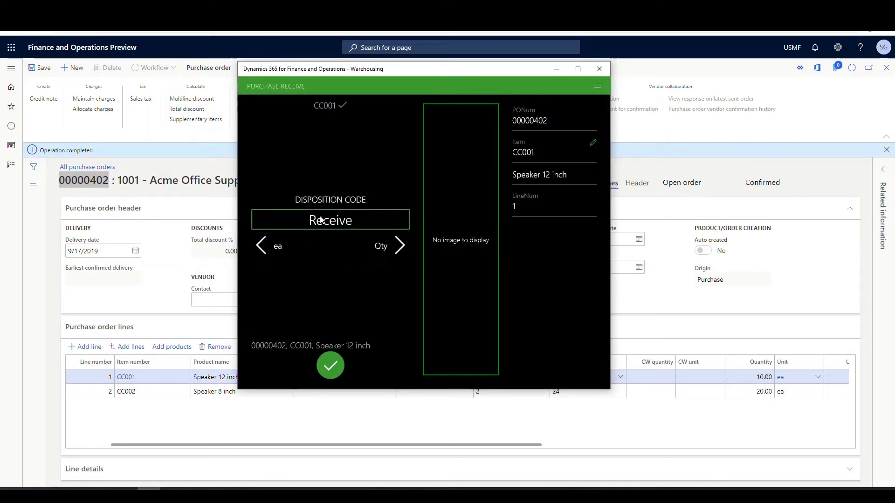
left_click(336, 228)
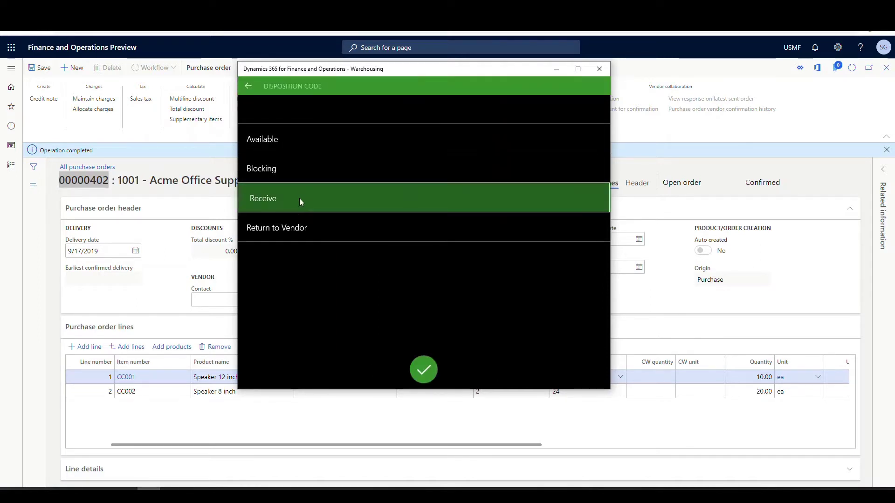
left_click(426, 369)
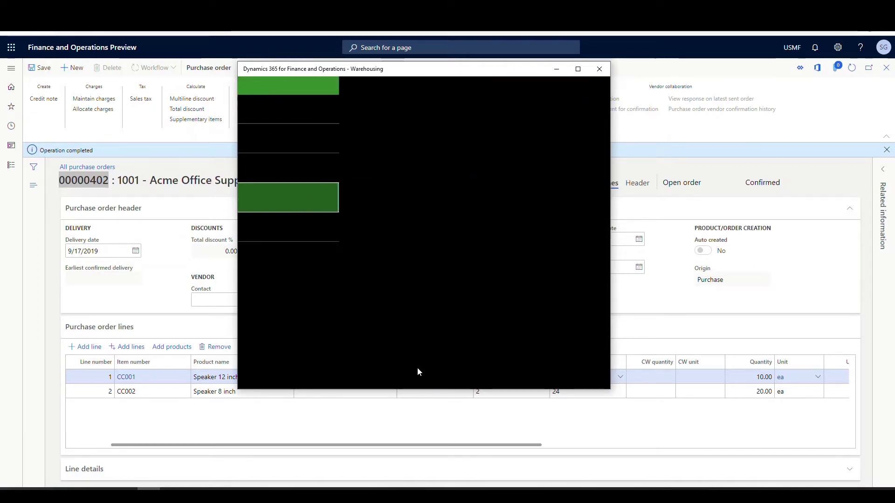
left_click(309, 219)
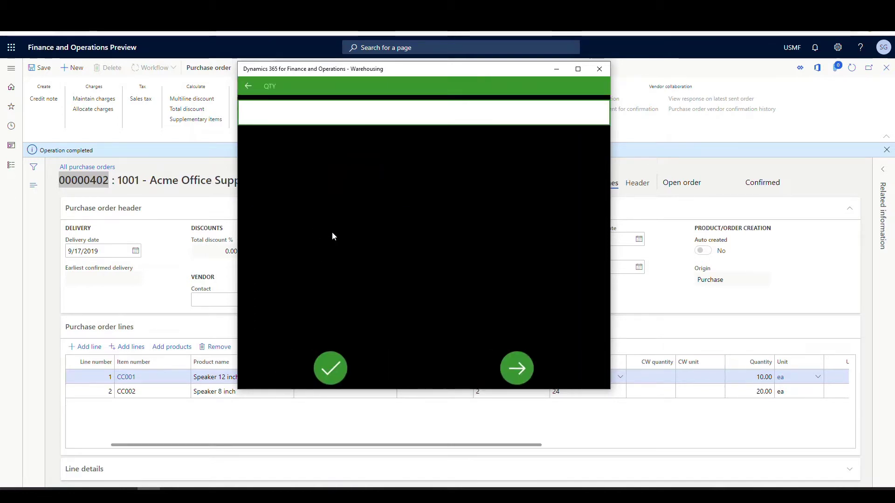
type("10")
left_click(325, 375)
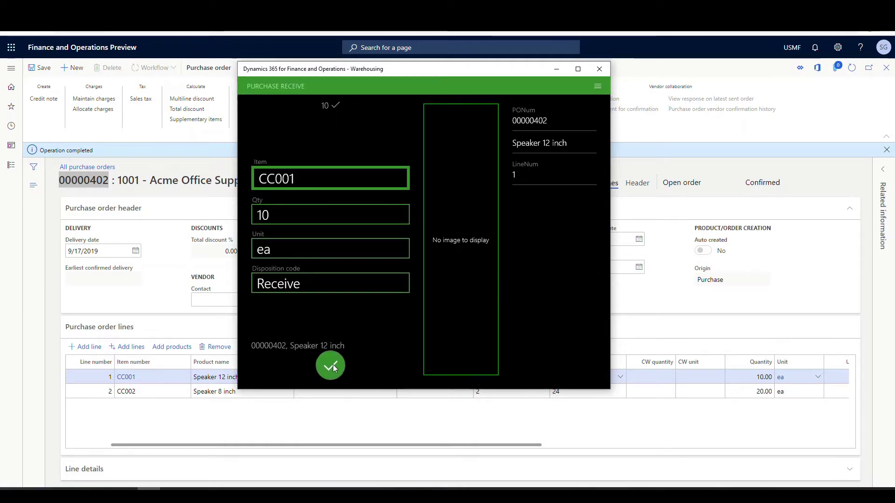
left_click(333, 366)
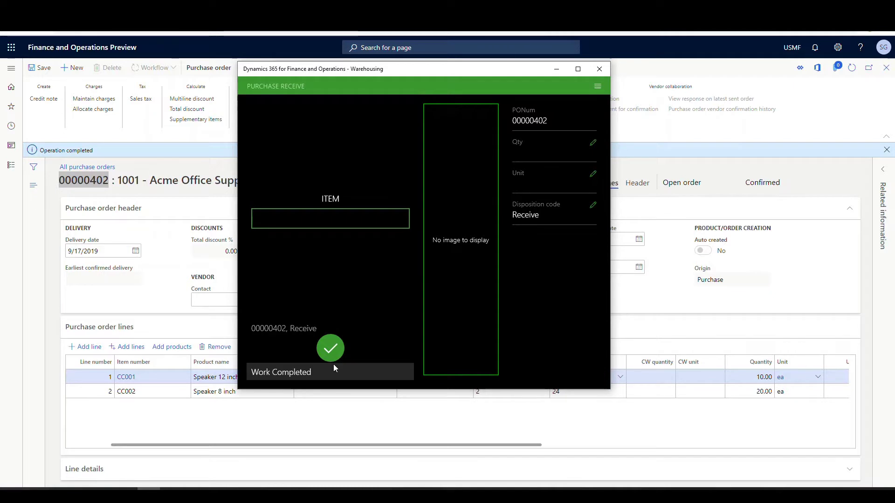
- Enter item CC002 and choose the Return to Vendor disposition code
type("C")
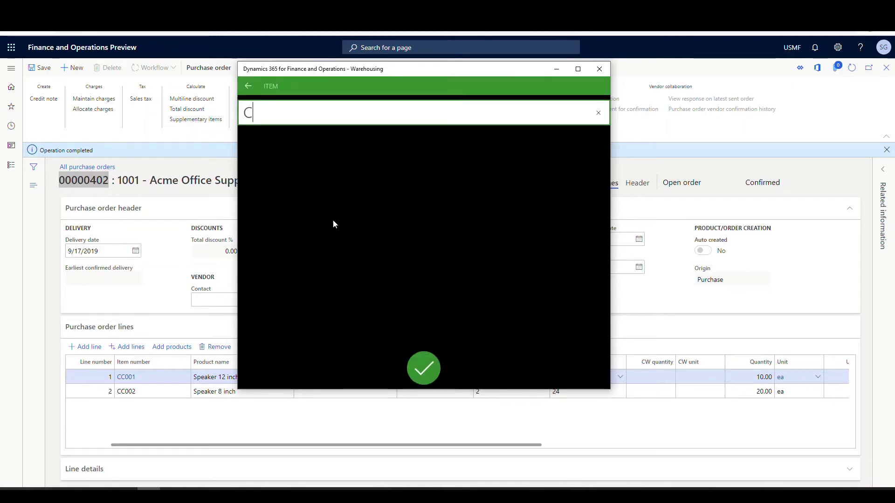
type("C002")
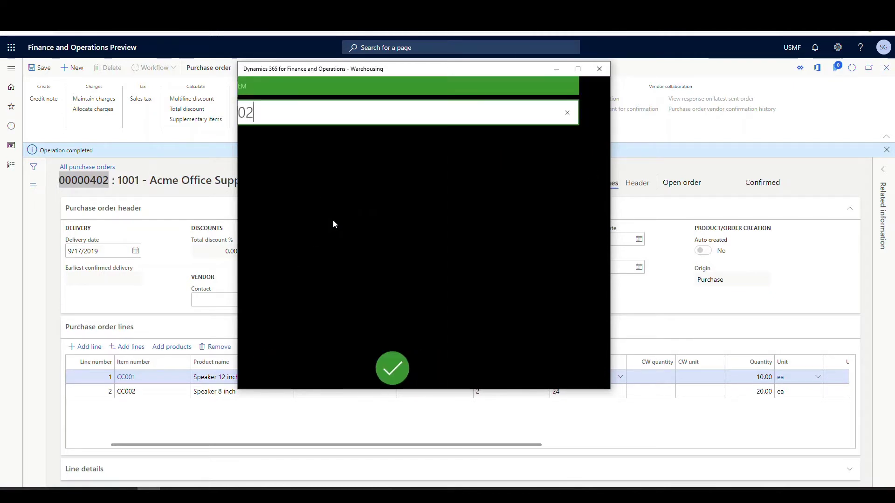
key("Return")
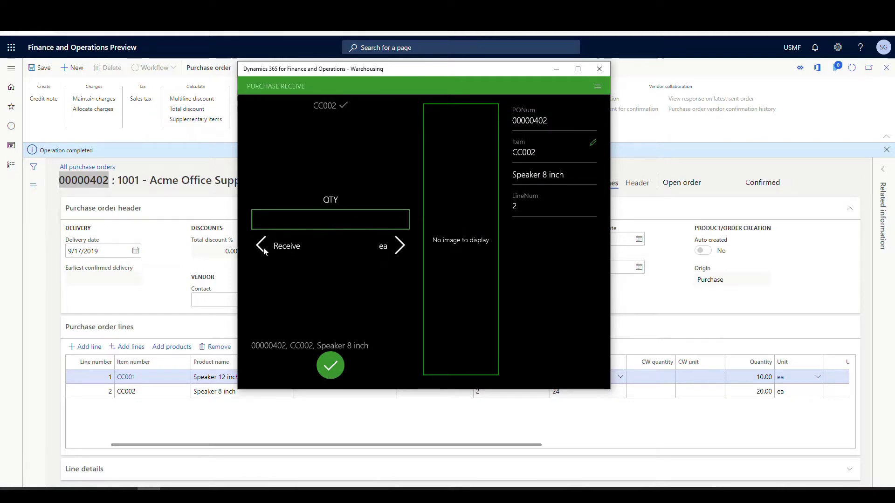
left_click(262, 247)
left_click(362, 226)
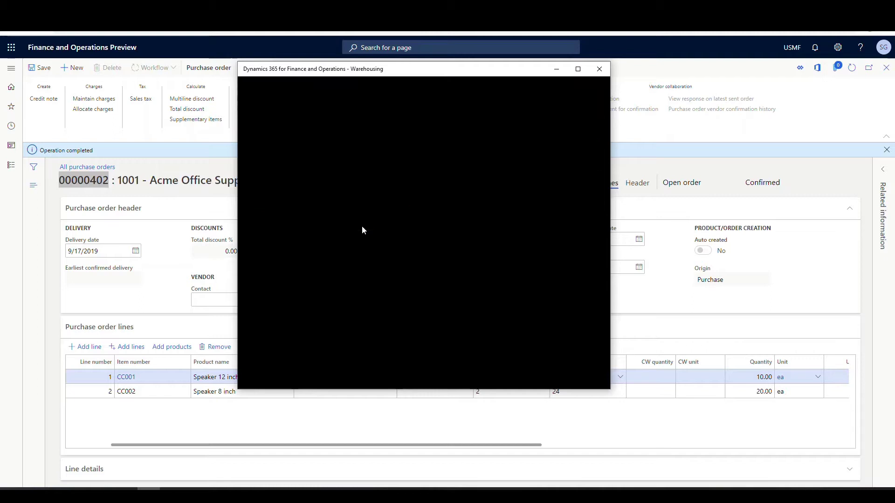
left_click(272, 230)
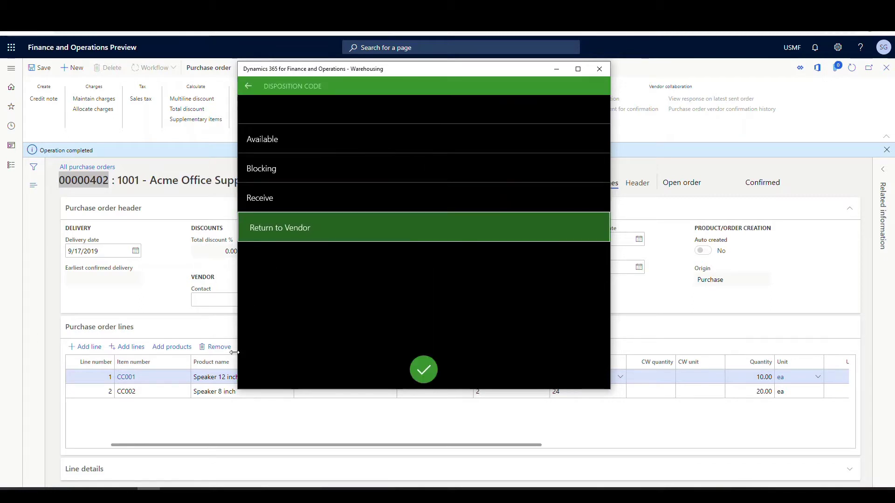
left_click(419, 370)
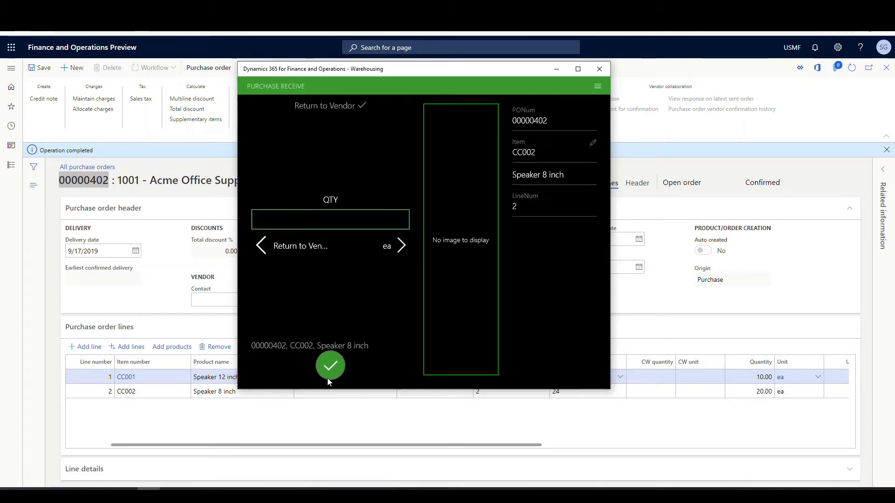
- Enter quantity 20 and confirm the CC002 receipt
left_click(319, 222)
type("2")
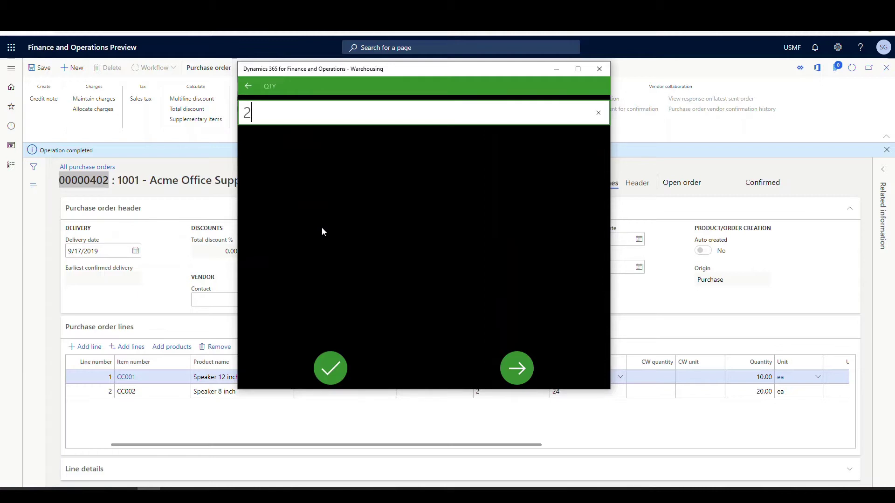
type("0")
left_click(339, 369)
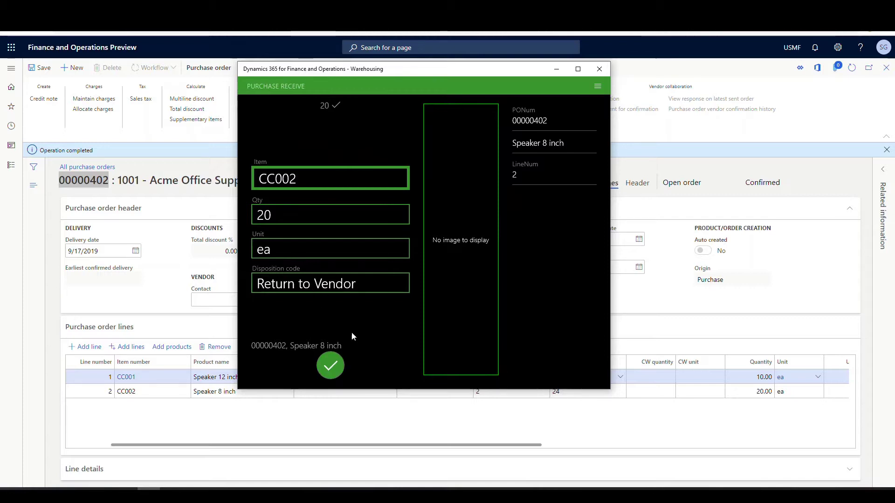
left_click(331, 366)
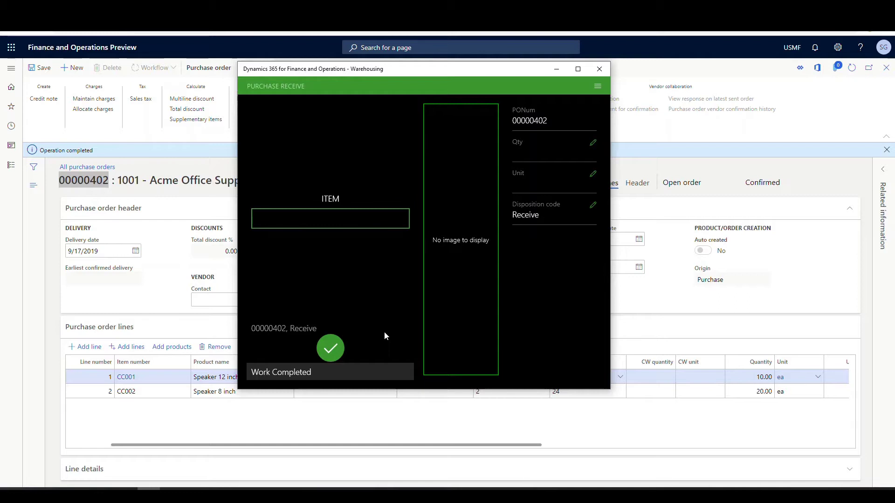
- Return to Finance and Operations and go to Warehouse management > Work > All work
left_click(599, 87)
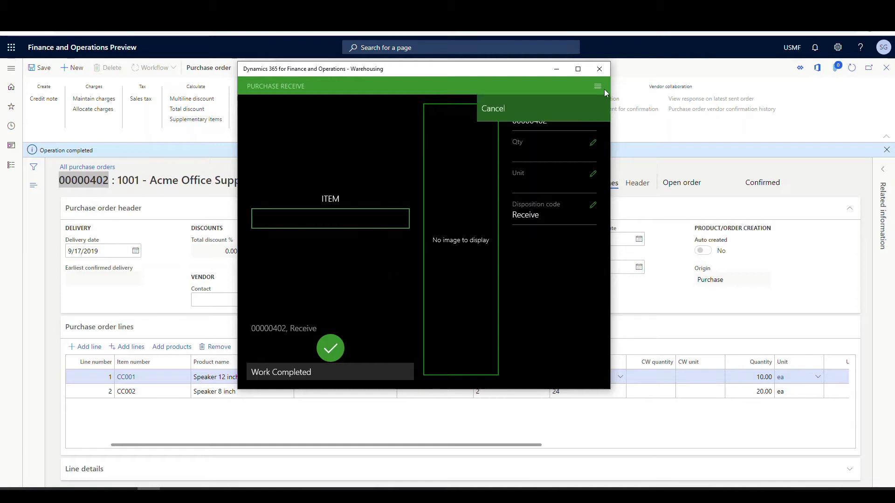
left_click(678, 70)
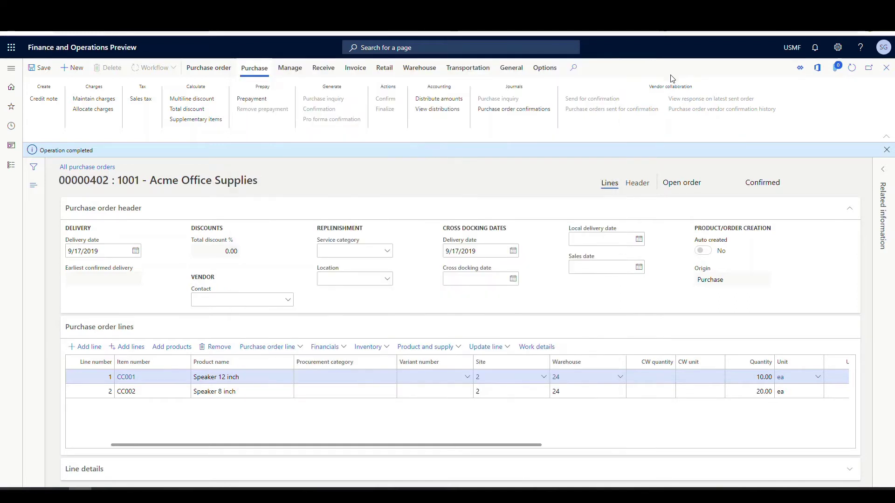
left_click(11, 68)
scroll(72, 287, "down", 3)
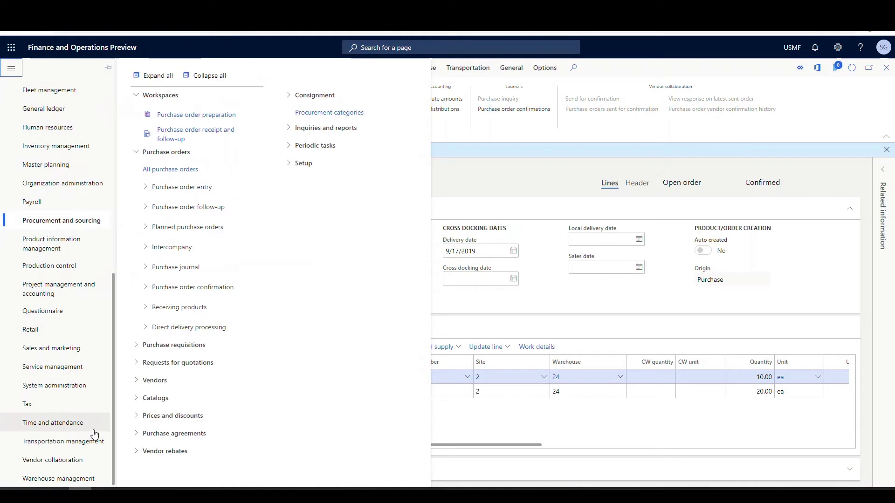
left_click(78, 480)
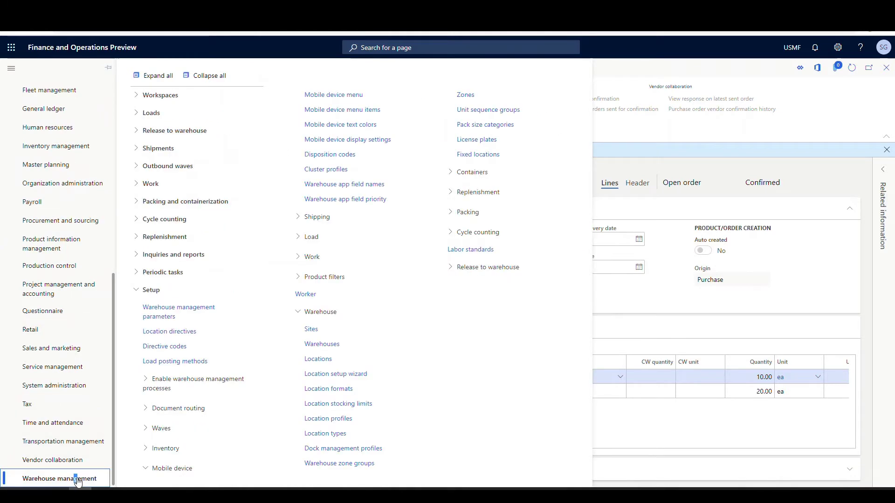
left_click(137, 183)
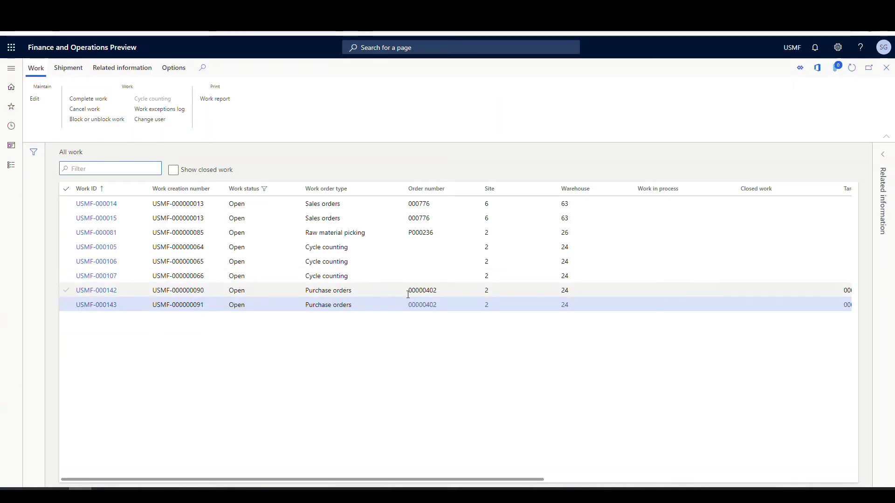
- Review work USMF-000142, then open work USMF-000143 for CC002
left_click(95, 292)
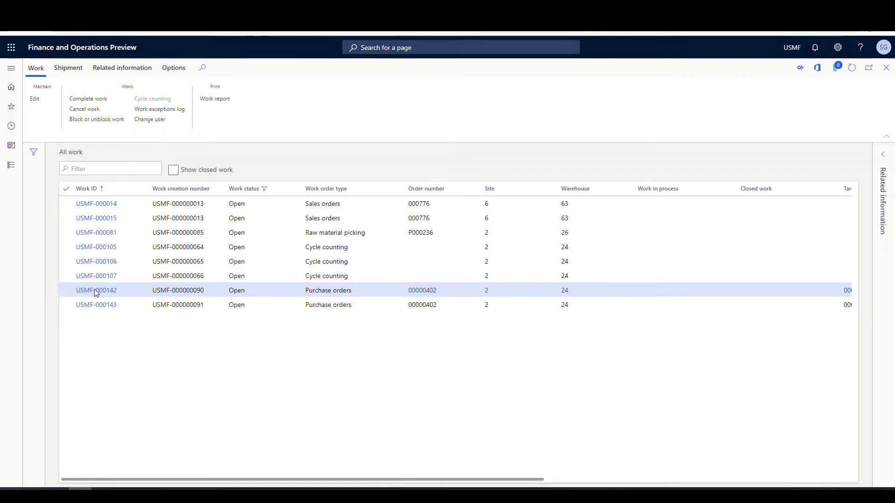
left_click(95, 292)
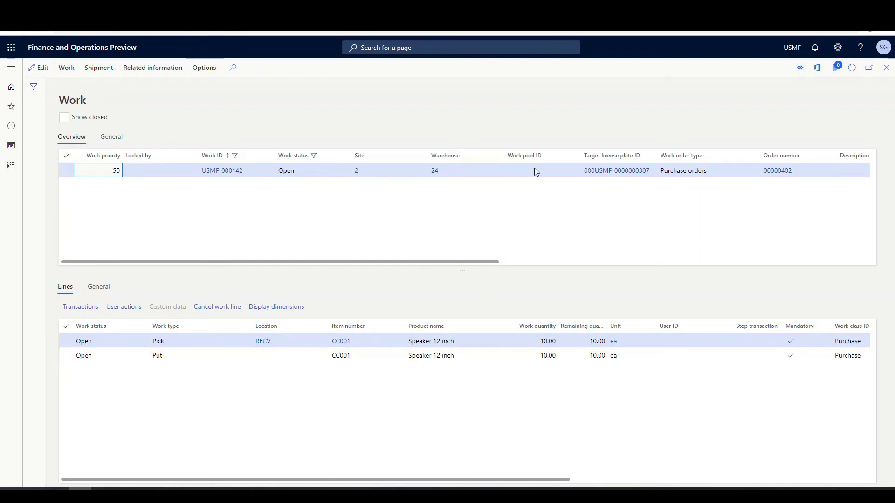
left_click(886, 68)
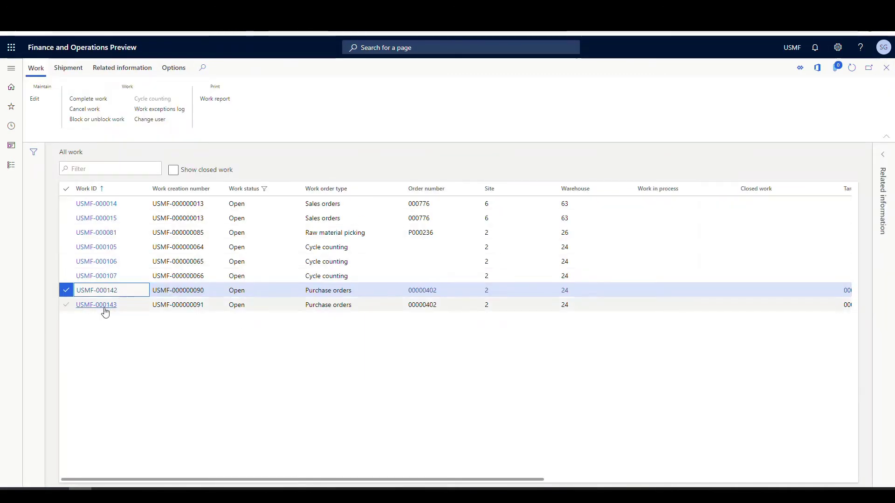
left_click(104, 308)
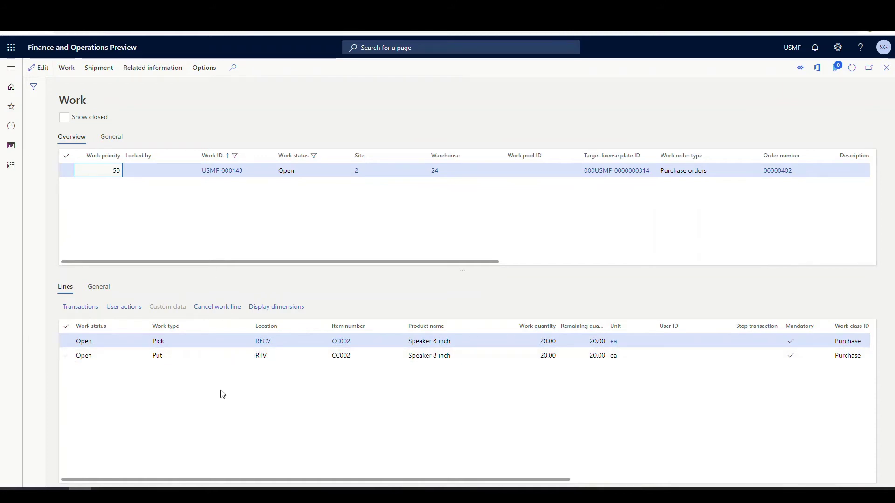
left_click(341, 343)
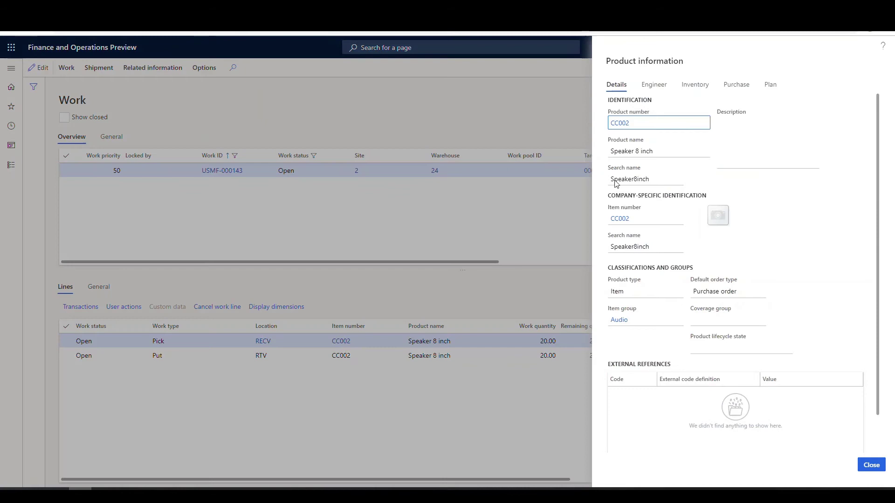
left_click(695, 86)
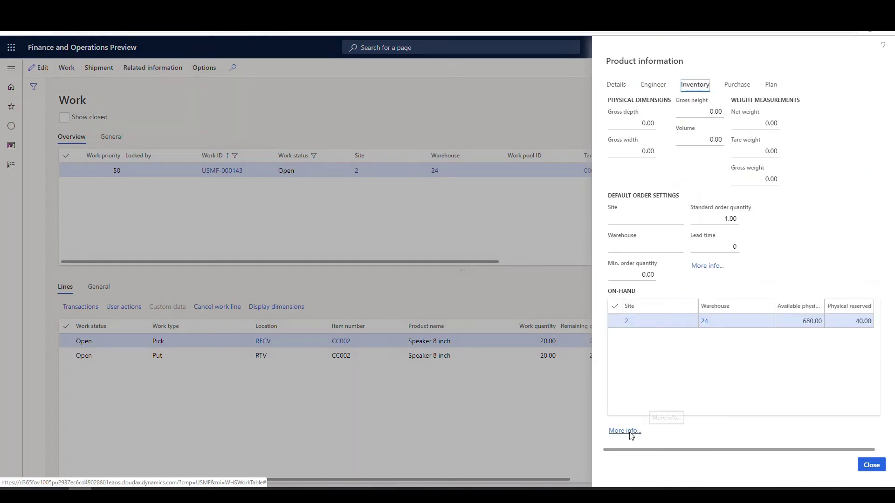
left_click(630, 432)
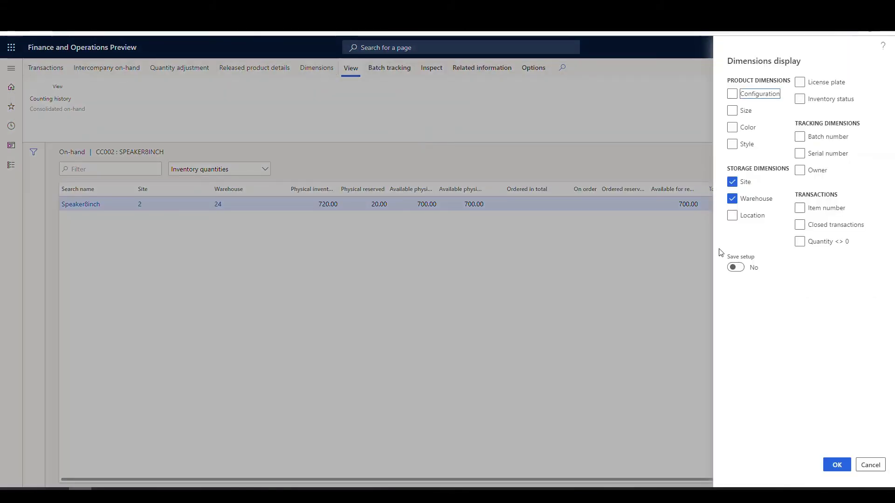
left_click(733, 216)
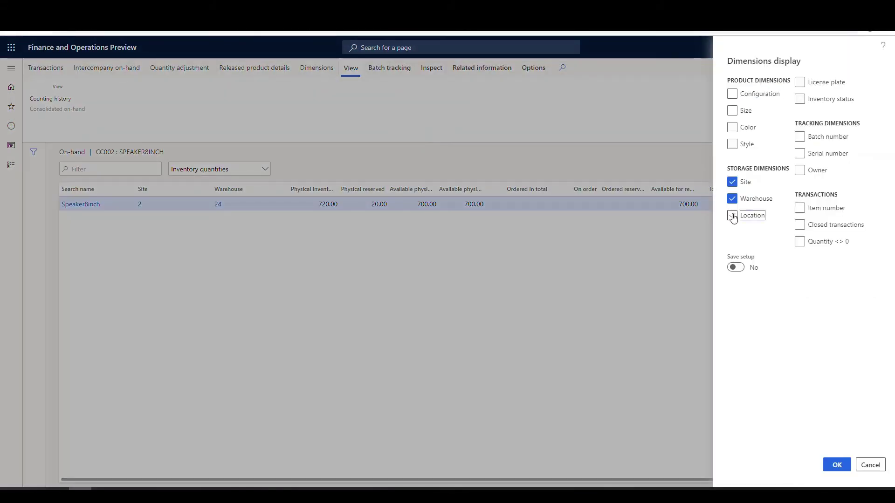
left_click(799, 82)
left_click(800, 99)
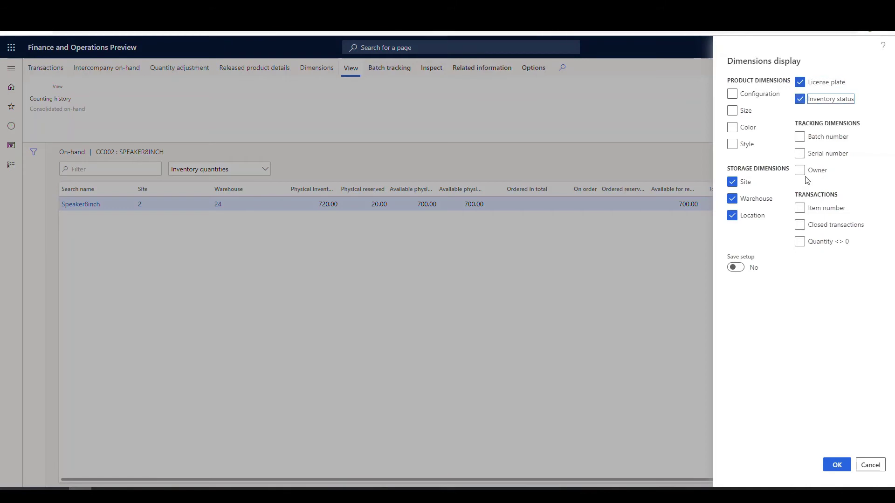
left_click(832, 466)
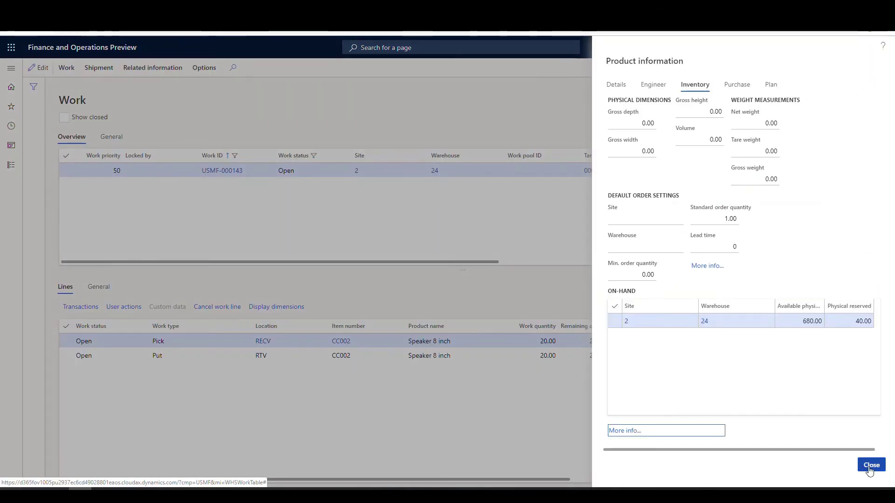
left_click(871, 463)
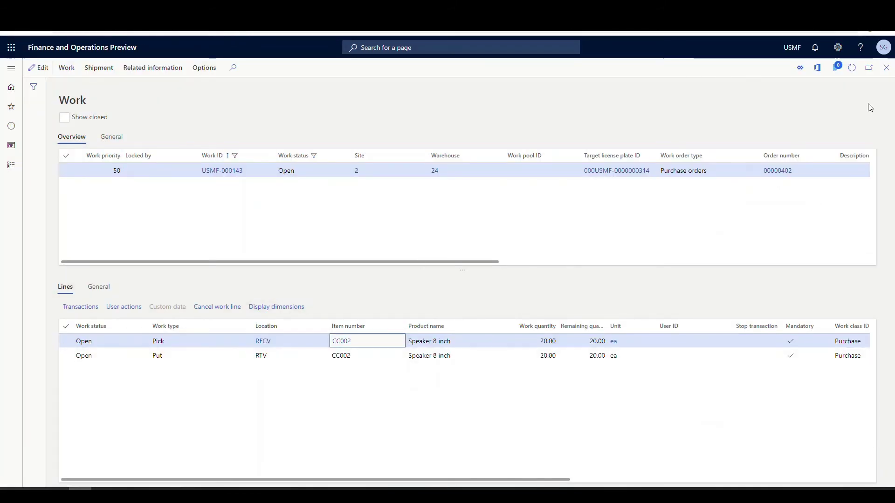
- From work USMF-000142, open the full on-hand inventory list for item CC001
left_click(885, 70)
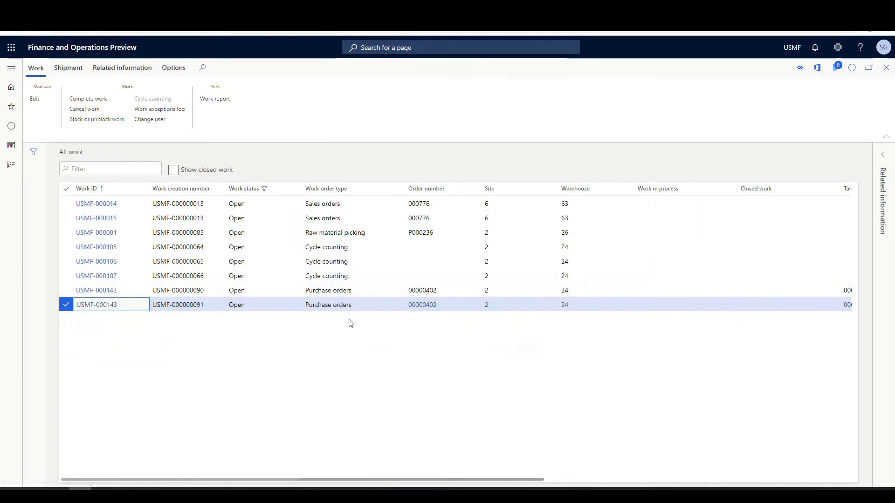
left_click(177, 290)
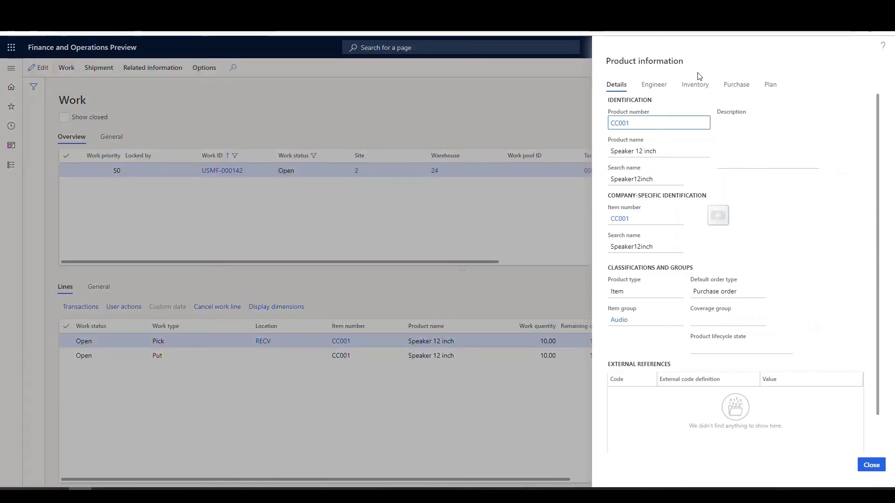
left_click(695, 87)
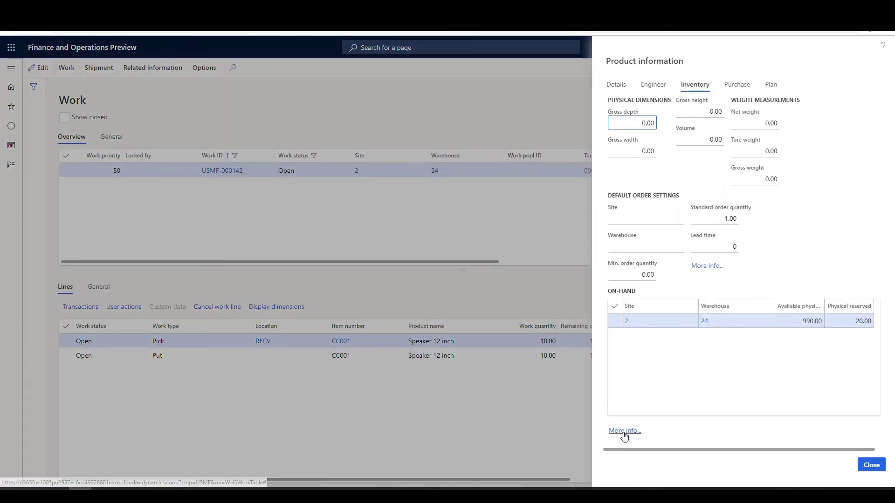
left_click(623, 432)
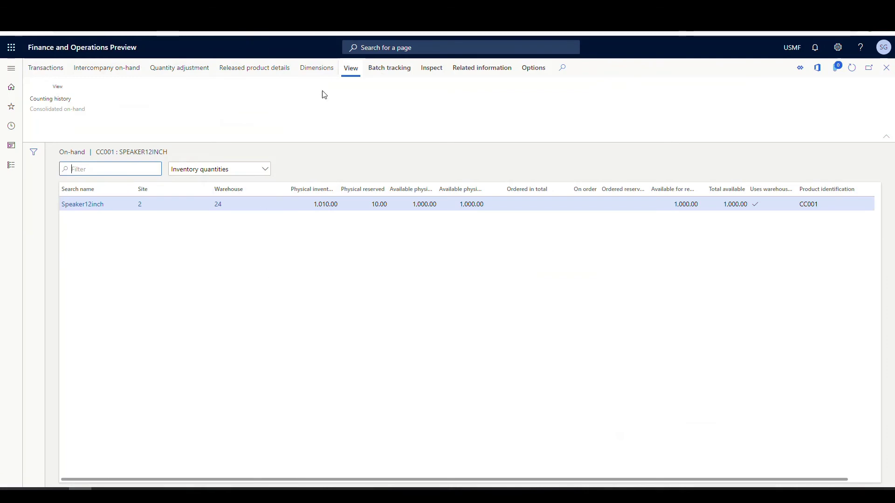
- Add Location, License plate and Inventory status dimensions; select the 10 ea Blocking row at RECV
left_click(316, 67)
left_click(732, 216)
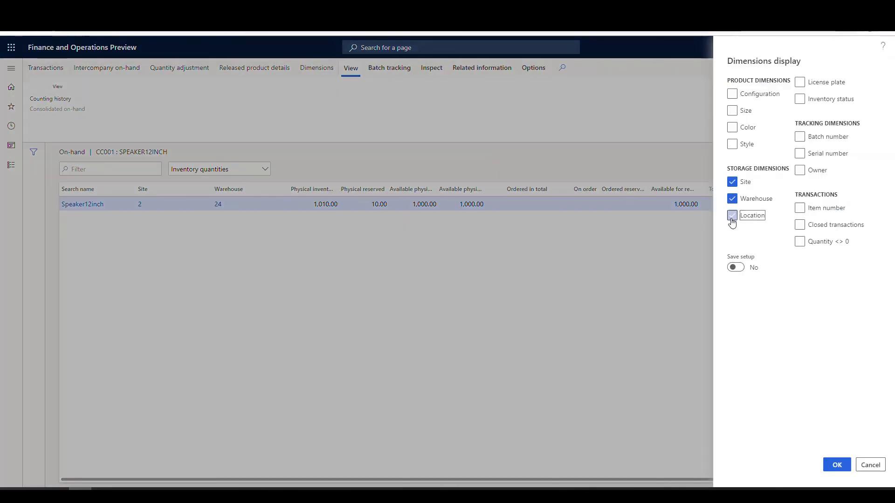
left_click(800, 83)
left_click(799, 99)
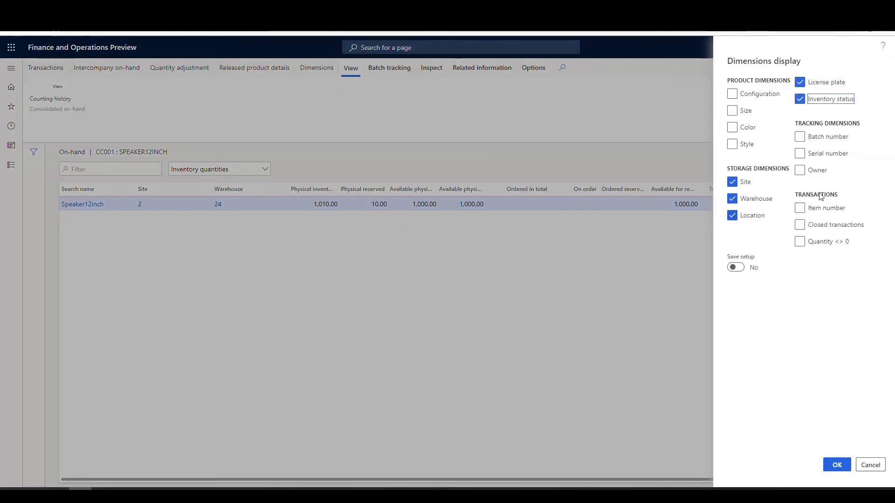
left_click(837, 465)
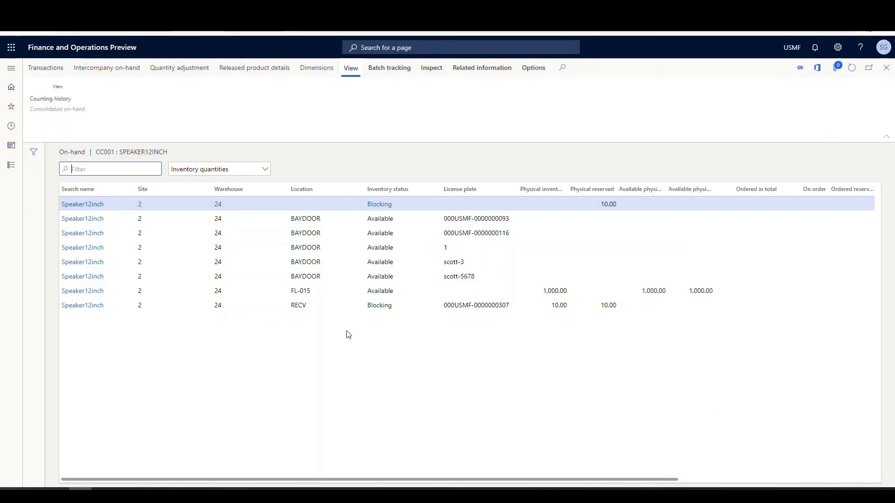
left_click(382, 305)
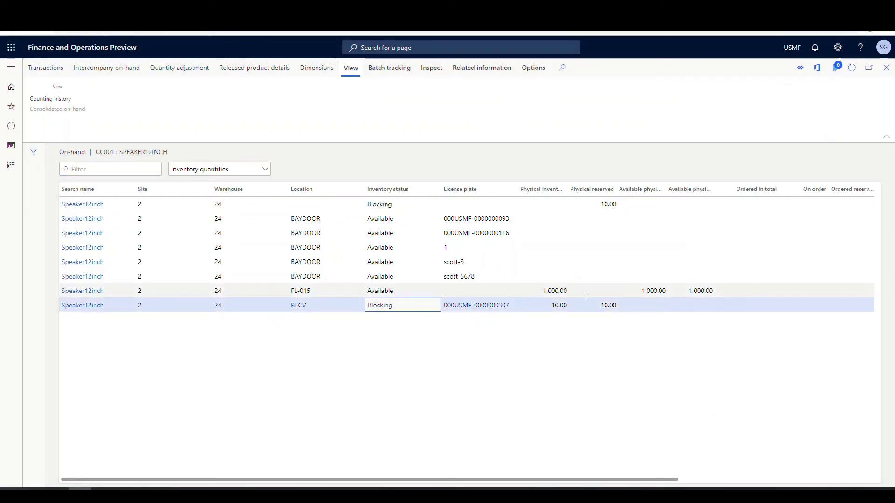
mouse_move(317, 314)
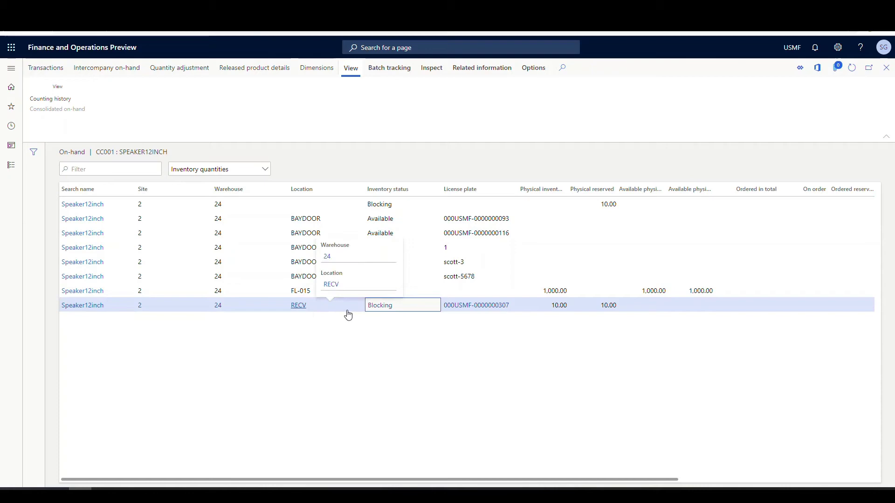